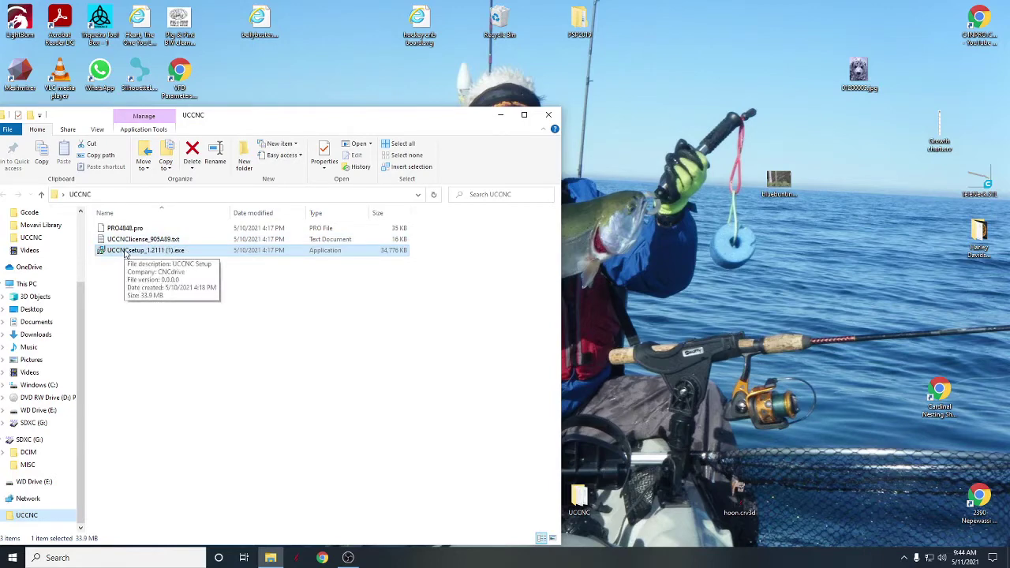
# - Run the UCCNCsetup_1.2111 (1).exe installer from the UCCNC download folder
pyautogui.doubleClick(126, 251)
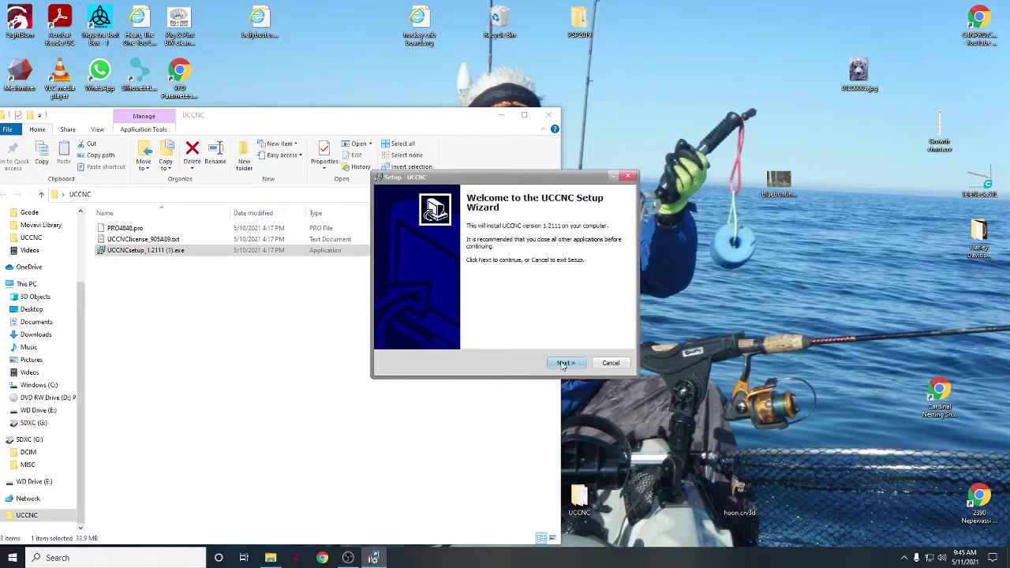
# - Accept the licence, install into the existing C:\UCCNC folder, and choose inch default profile parameters
pyautogui.click(565, 363)
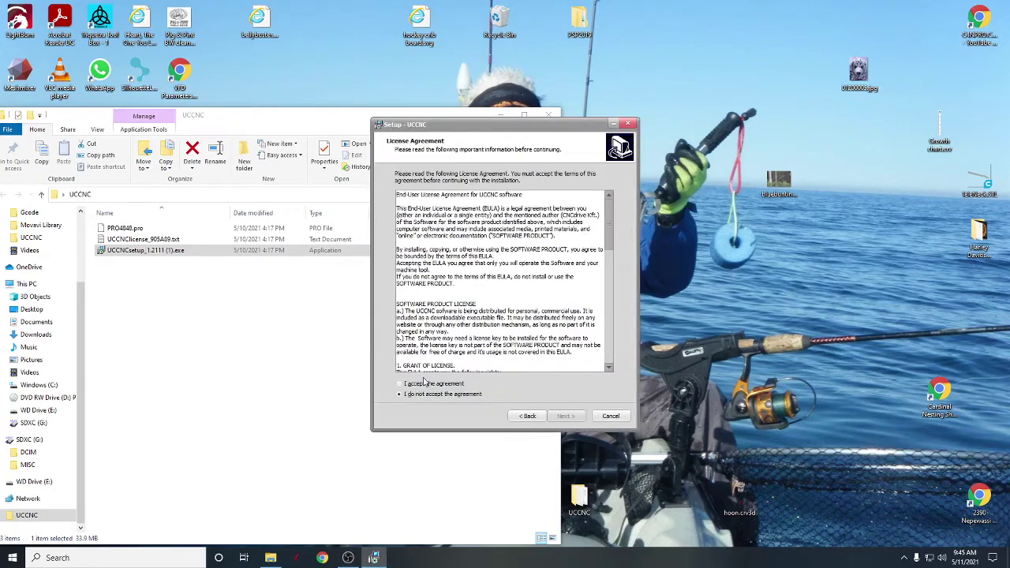
pyautogui.click(418, 385)
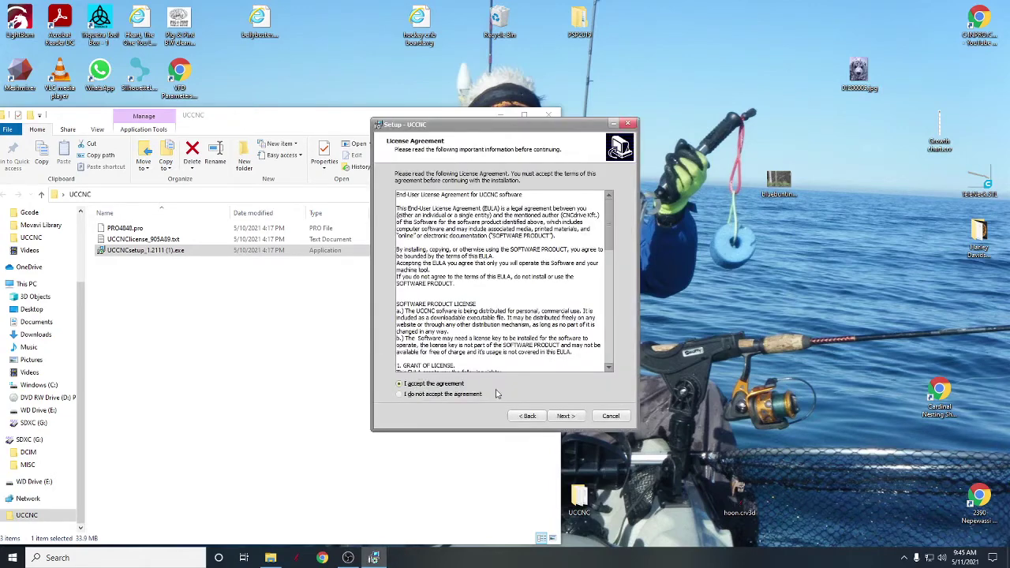
pyautogui.click(565, 416)
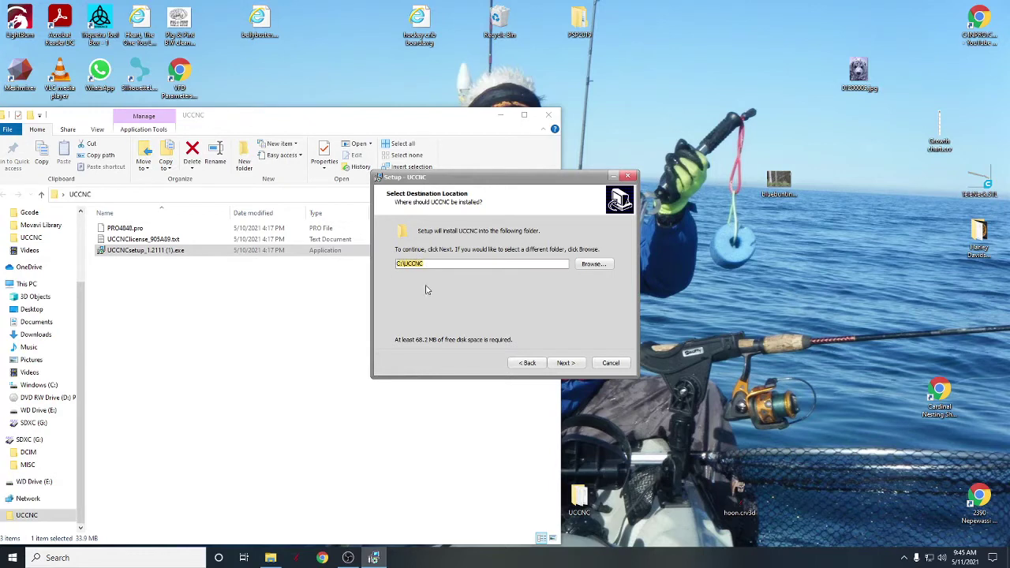
pyautogui.click(565, 363)
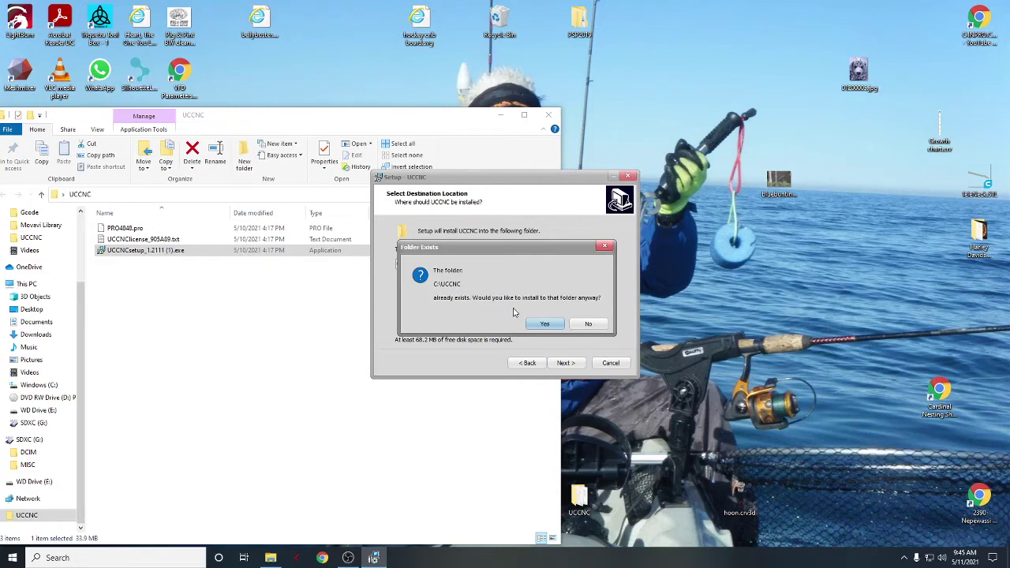
pyautogui.click(541, 324)
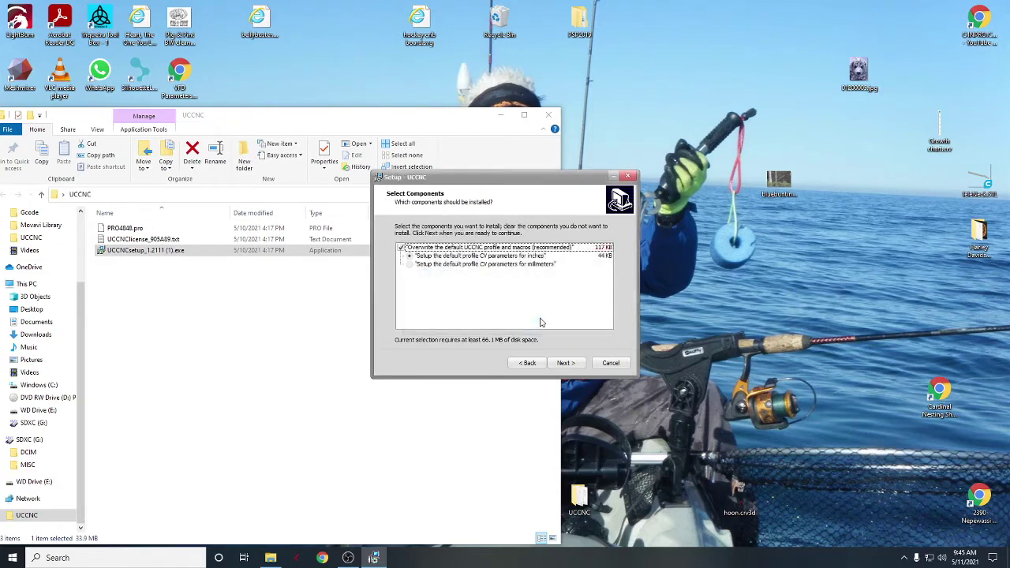
pyautogui.click(411, 257)
pyautogui.click(569, 365)
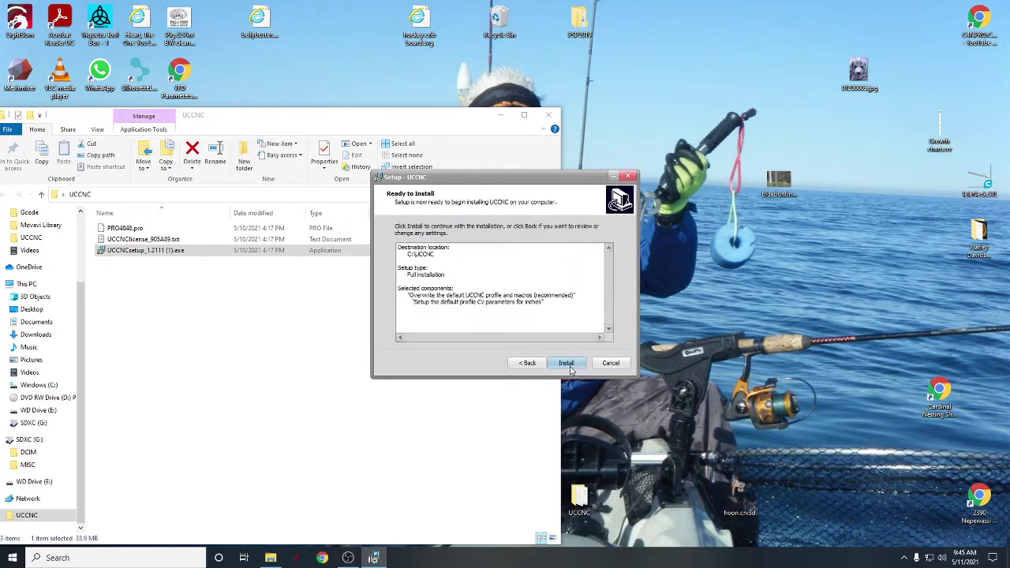
# - Install UCCNC, acknowledge the USB controller driver notice, and finish with UCCNC launching
pyautogui.click(567, 362)
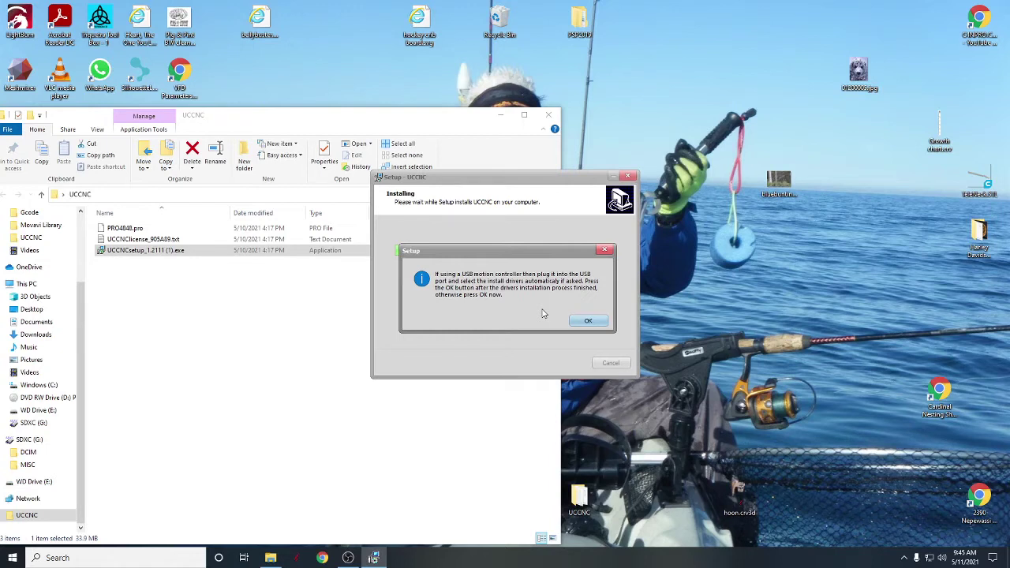
pyautogui.click(576, 319)
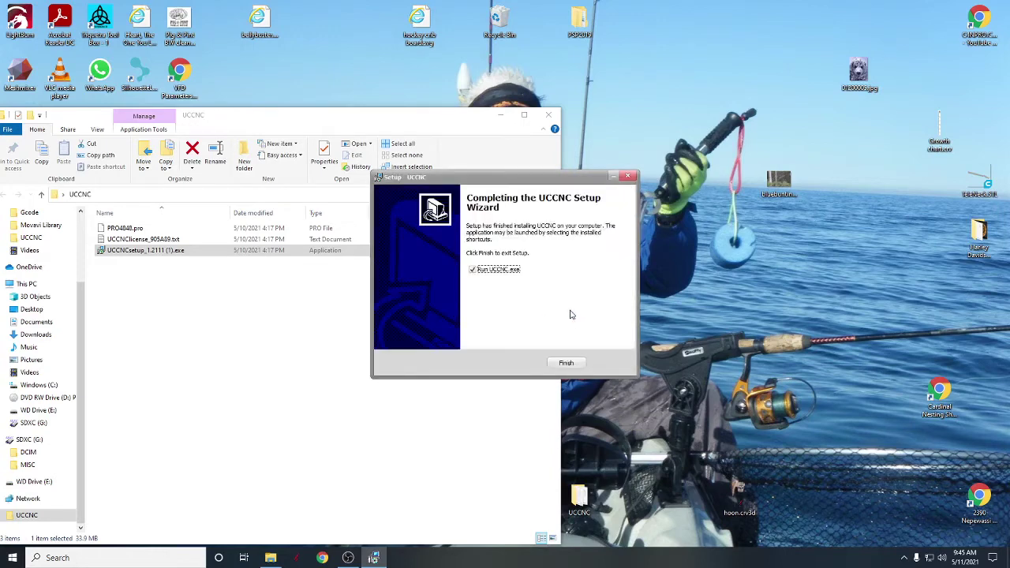
pyautogui.click(566, 363)
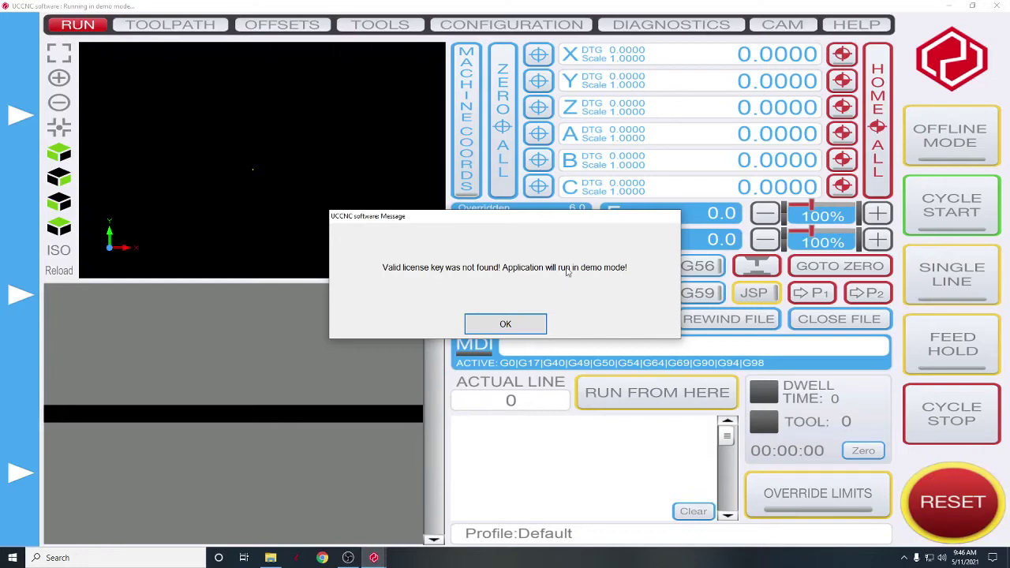
# - Dismiss the no-licence-key demo warning, then exit UCCNC and confirm closing
pyautogui.click(505, 325)
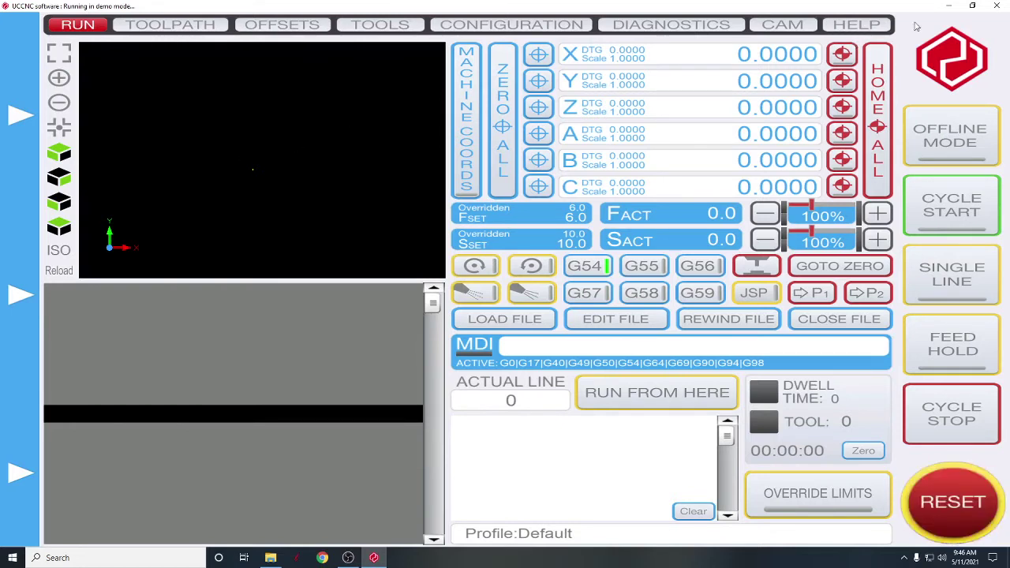
pyautogui.click(999, 8)
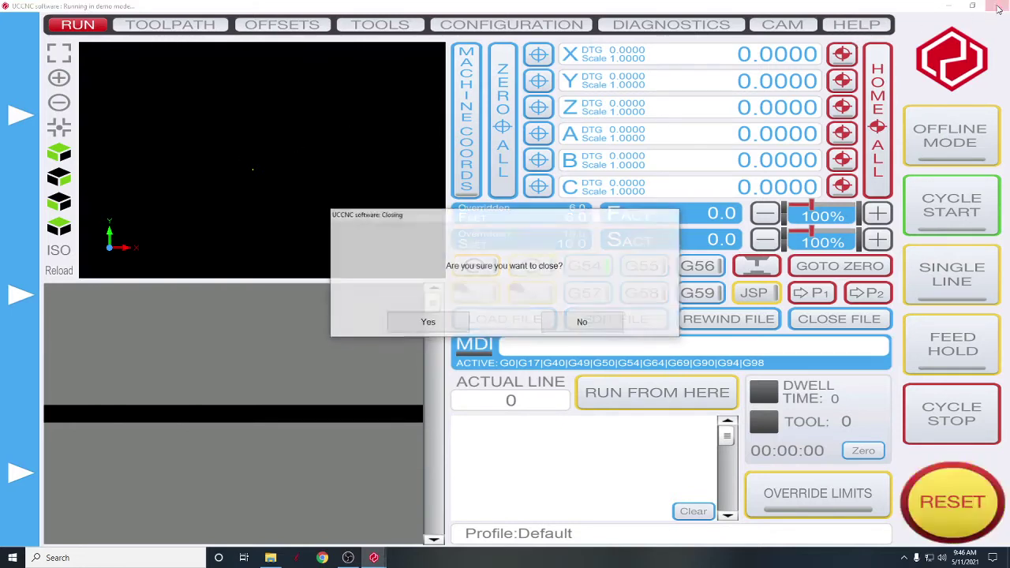
pyautogui.click(428, 323)
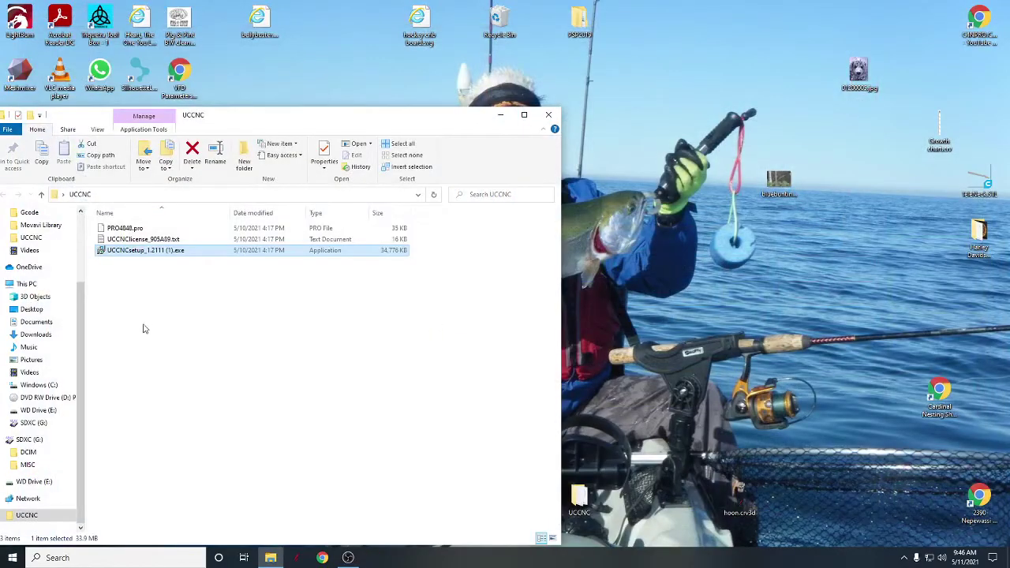
# - Paste the UCCNC licence text file into C:\UCCNC, then return to the download folder
pyautogui.click(129, 239)
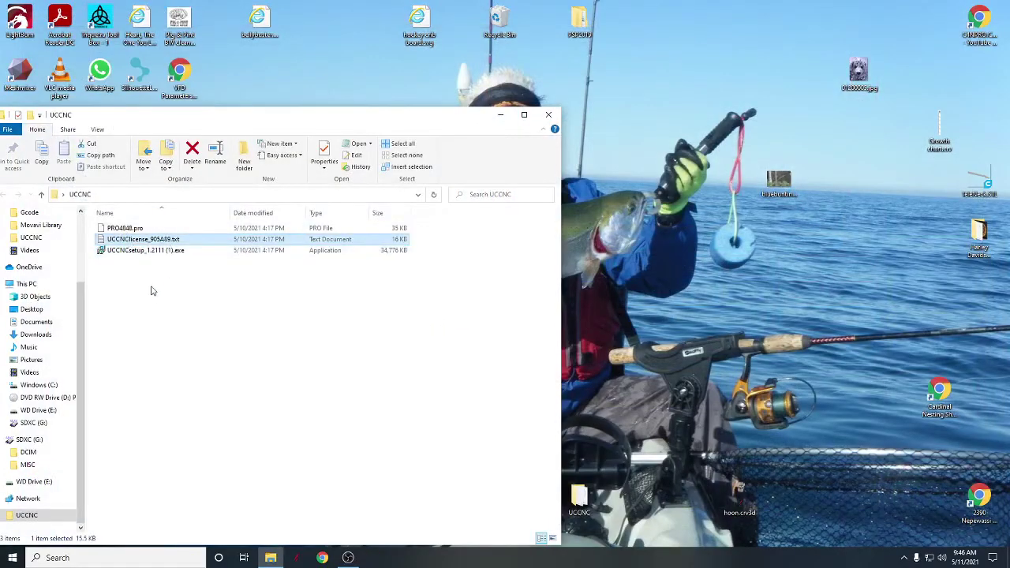
pyautogui.rightClick(134, 240)
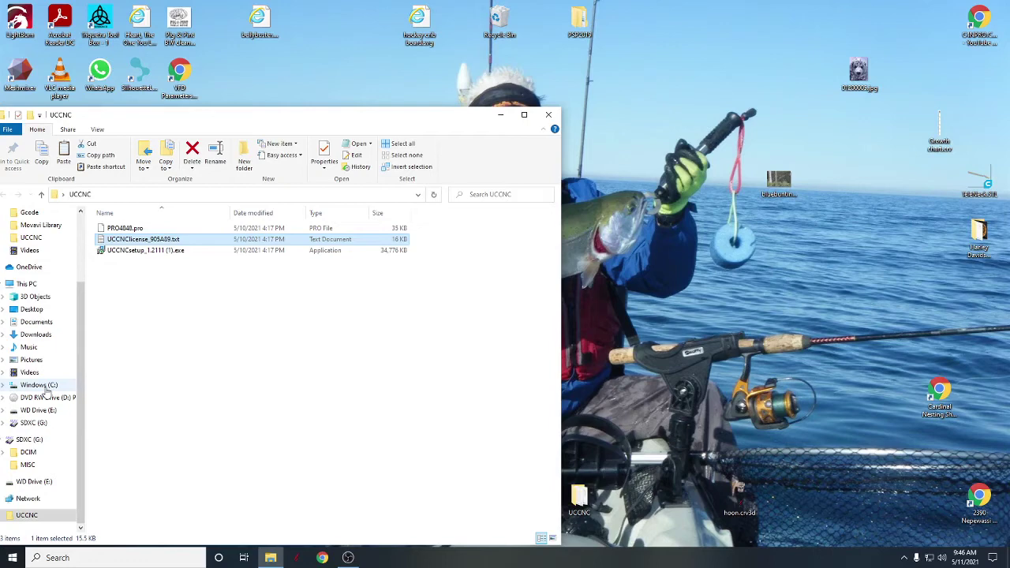
pyautogui.click(35, 385)
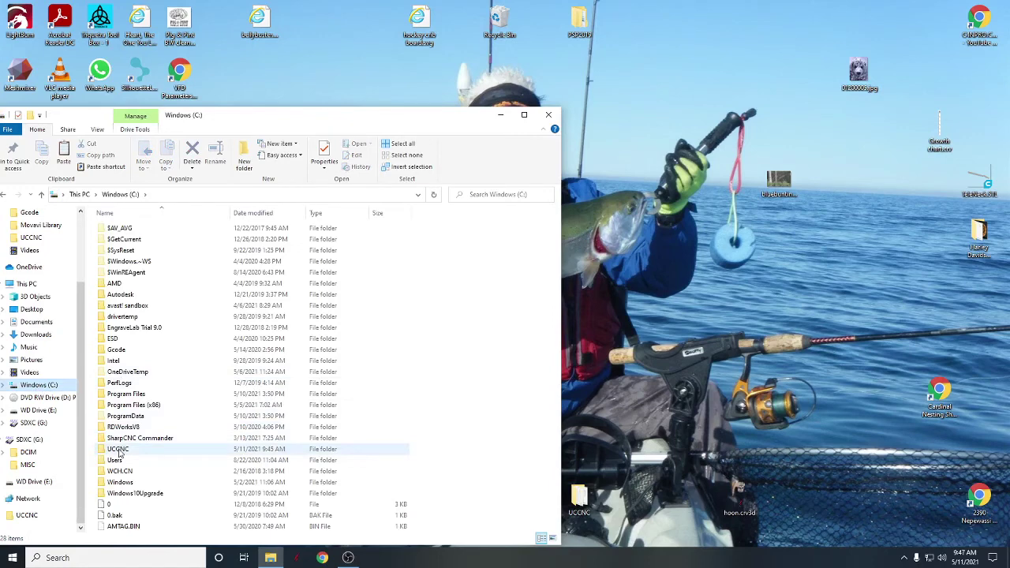
pyautogui.click(118, 451)
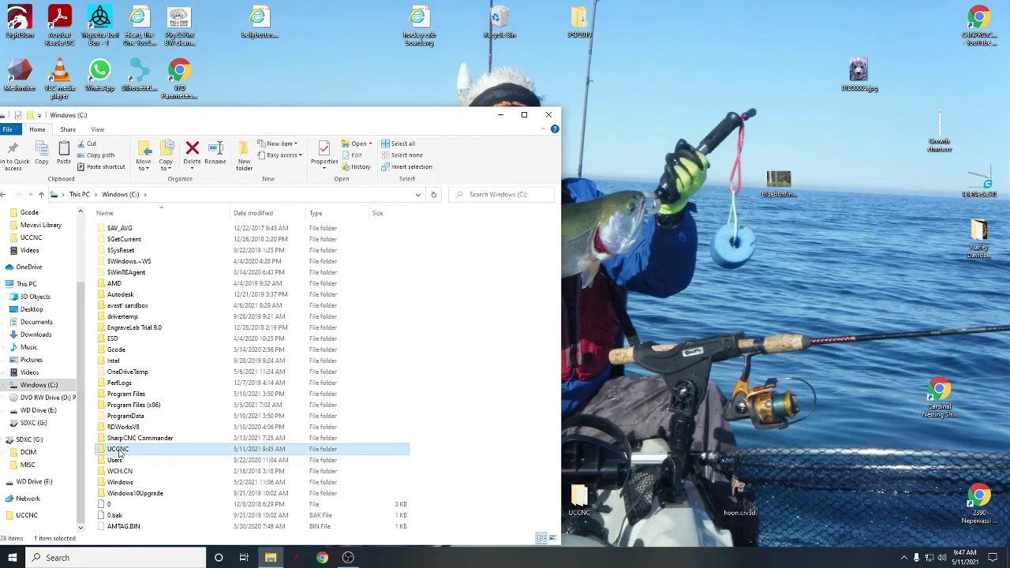
pyautogui.click(119, 452)
pyautogui.doubleClick(103, 450)
pyautogui.scroll(-1, 206, 396)
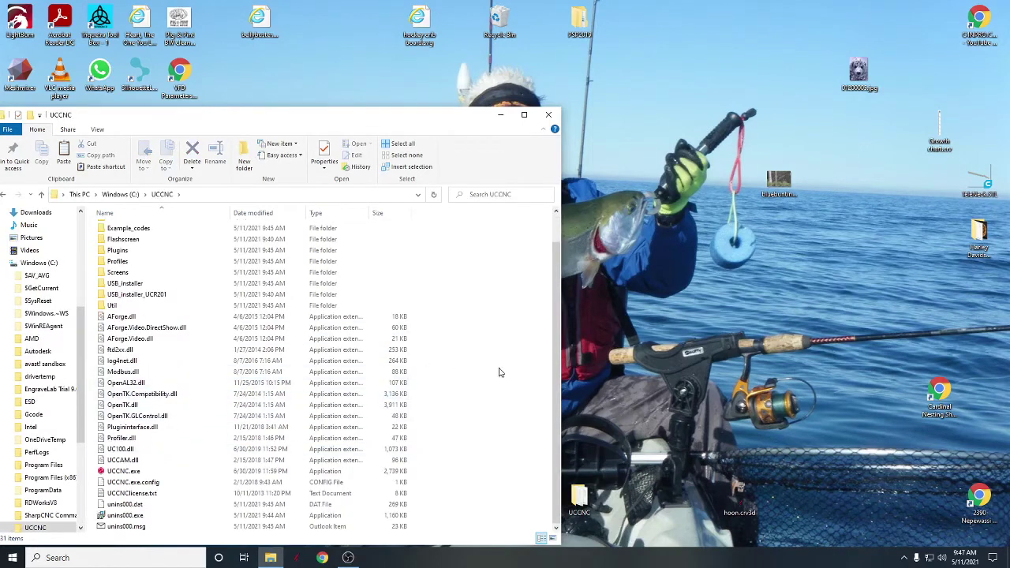
pyautogui.rightClick(475, 377)
pyautogui.click(519, 449)
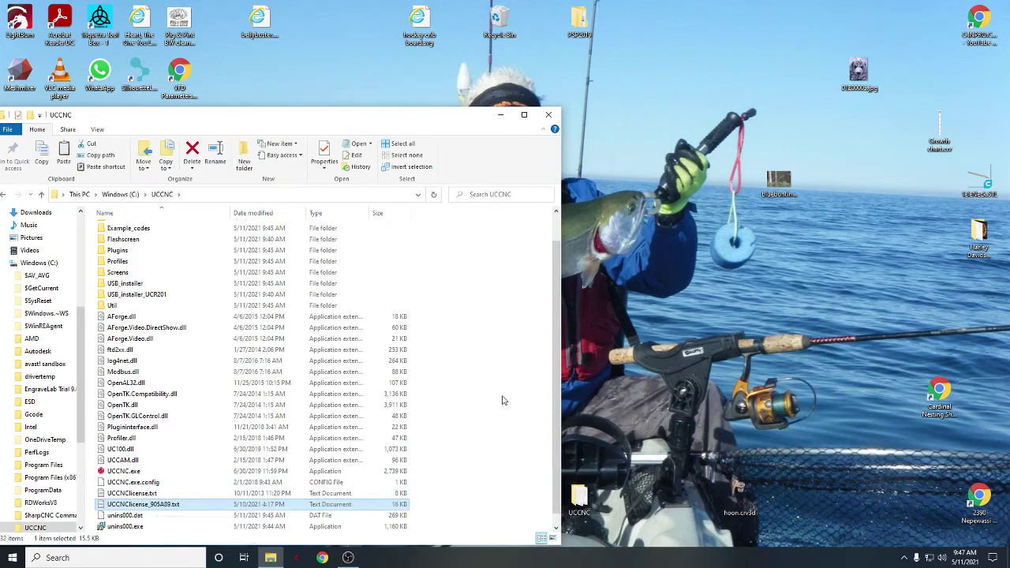
pyautogui.click(4, 196)
pyautogui.click(3, 196)
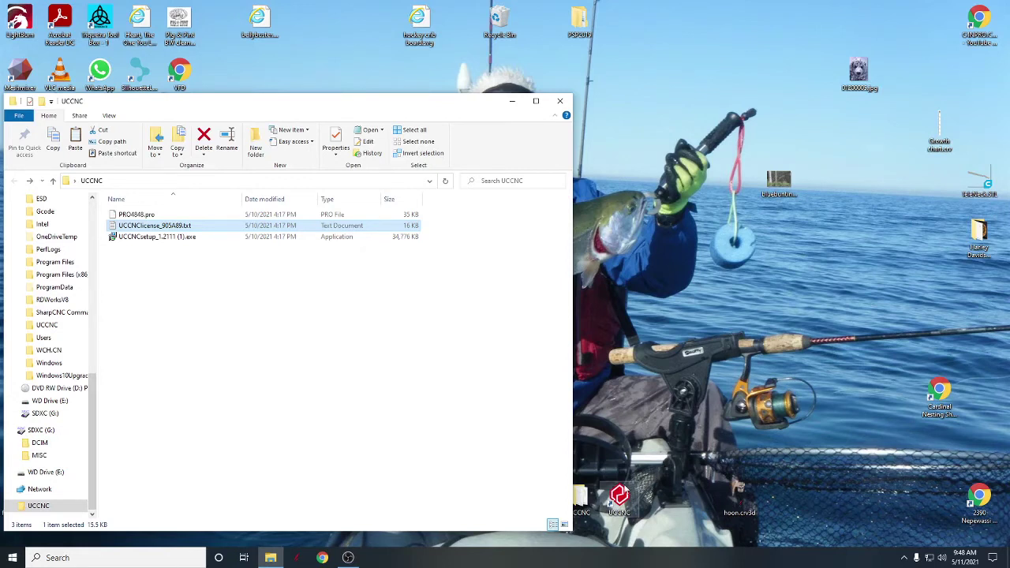
# - Relaunch UCCNC from its desktop shortcut without the demo warning, then exit and confirm
pyautogui.doubleClick(619, 495)
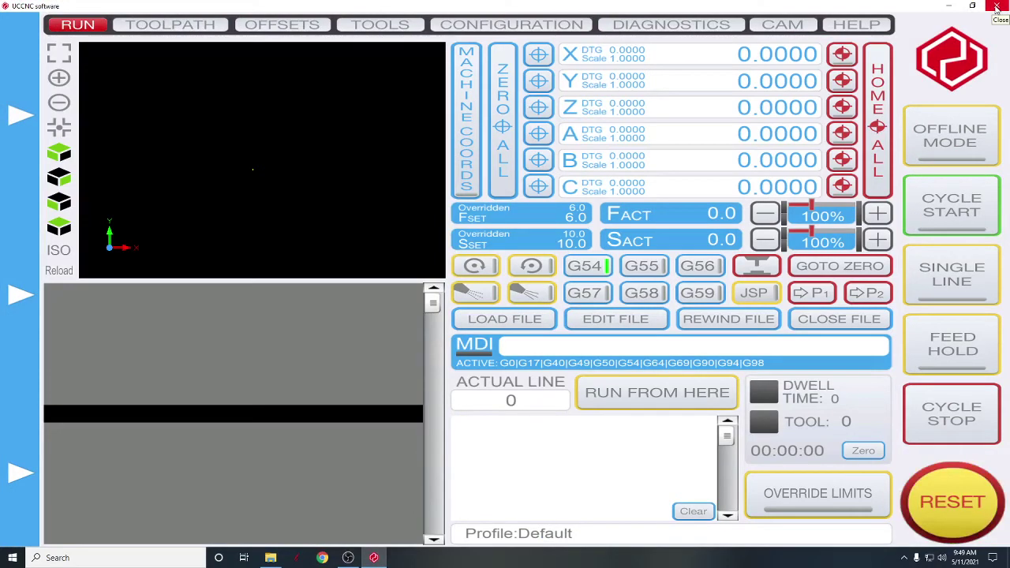
pyautogui.click(996, 7)
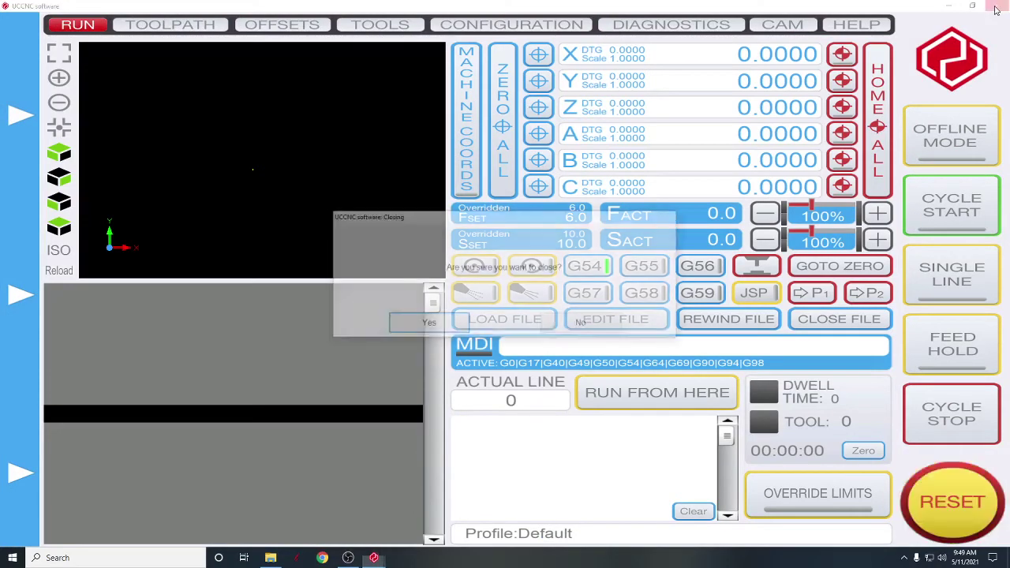
pyautogui.click(427, 324)
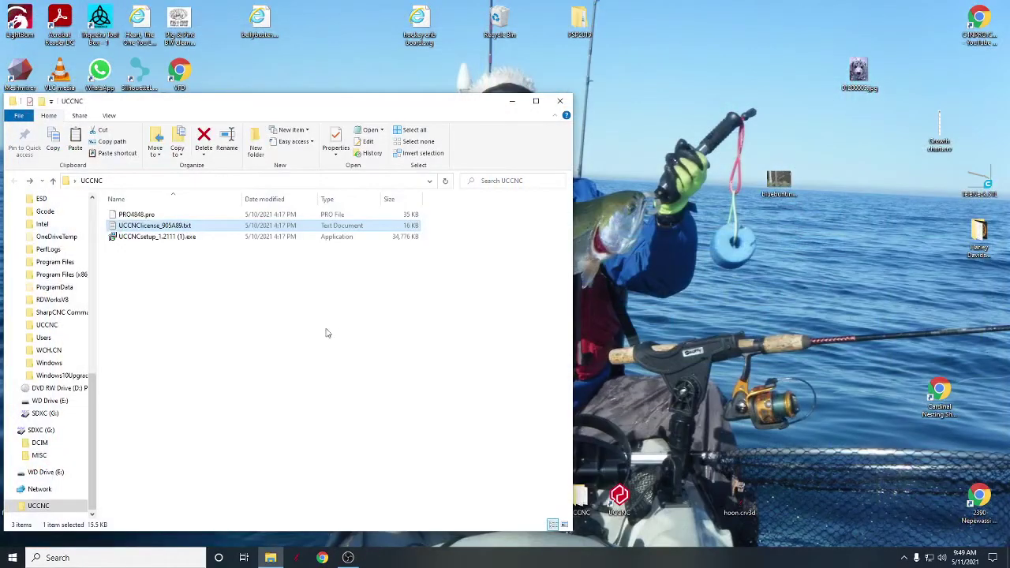
# - Paste PRO4848.pro from the download folder into C:\UCCNC\Profiles beside Default.pro and Plasma.pro
pyautogui.click(143, 216)
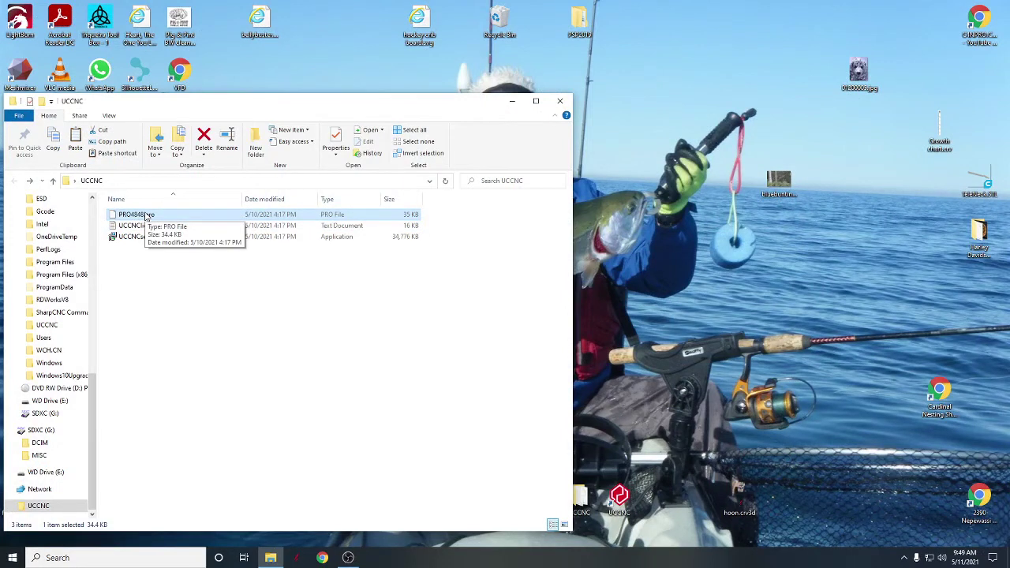
pyautogui.rightClick(147, 217)
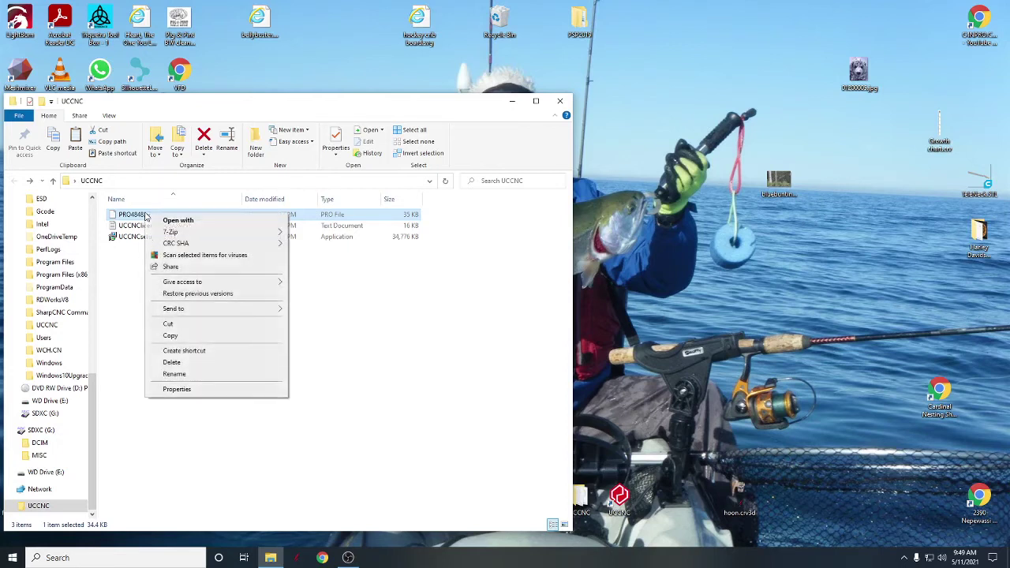
pyautogui.click(190, 335)
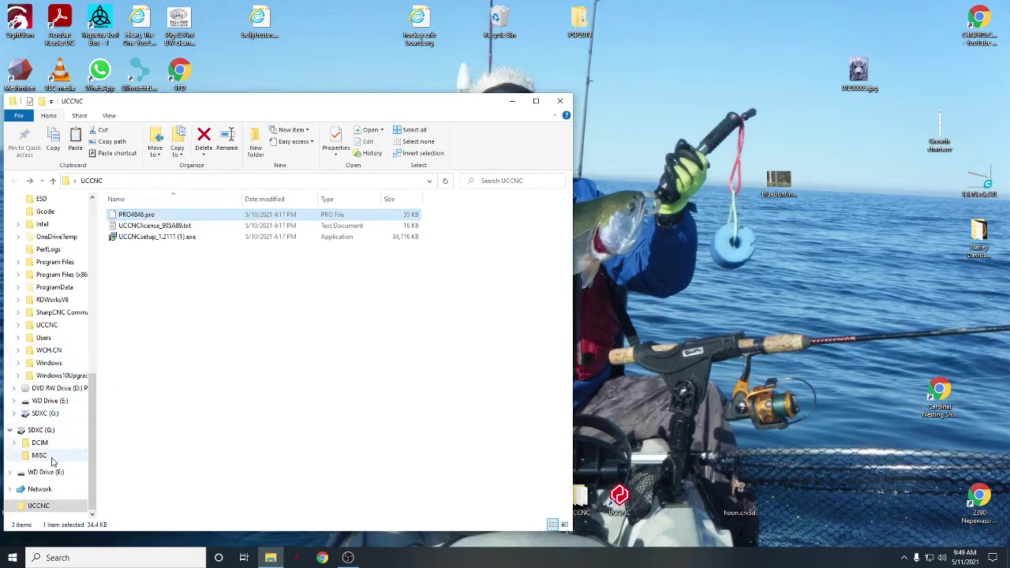
pyautogui.click(22, 507)
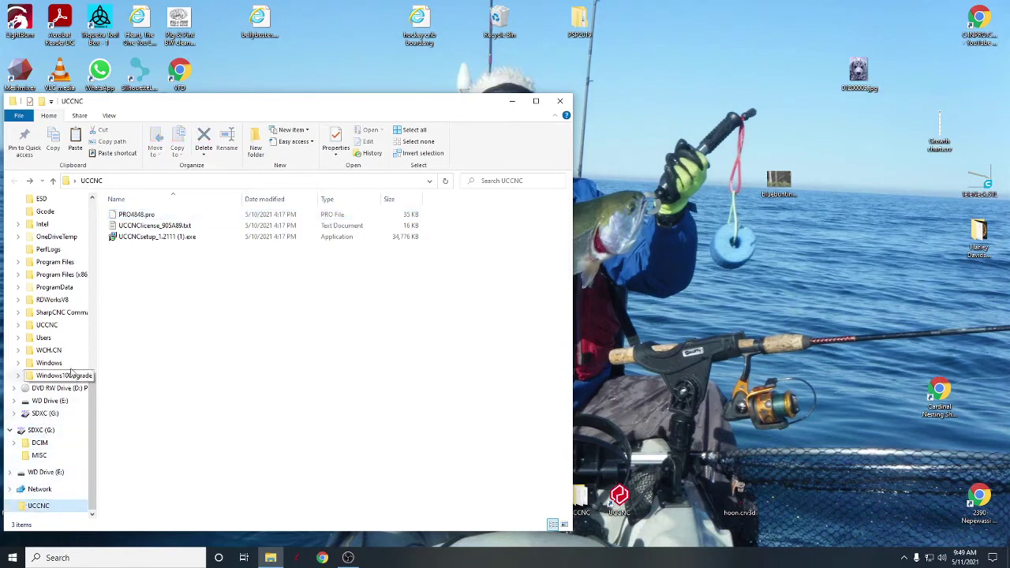
pyautogui.scroll(2, 41, 326)
pyautogui.scroll(4, 41, 325)
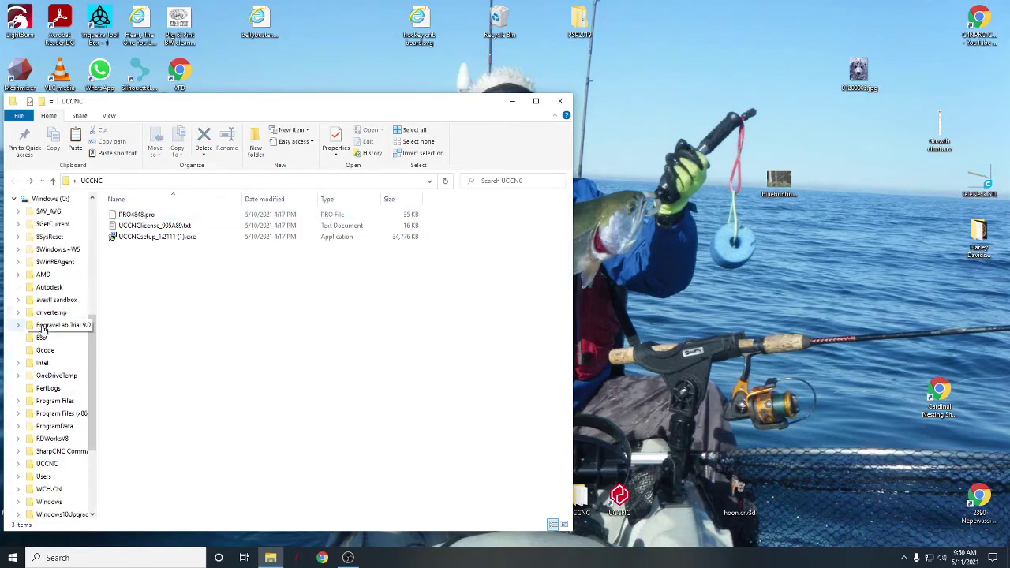
pyautogui.click(50, 249)
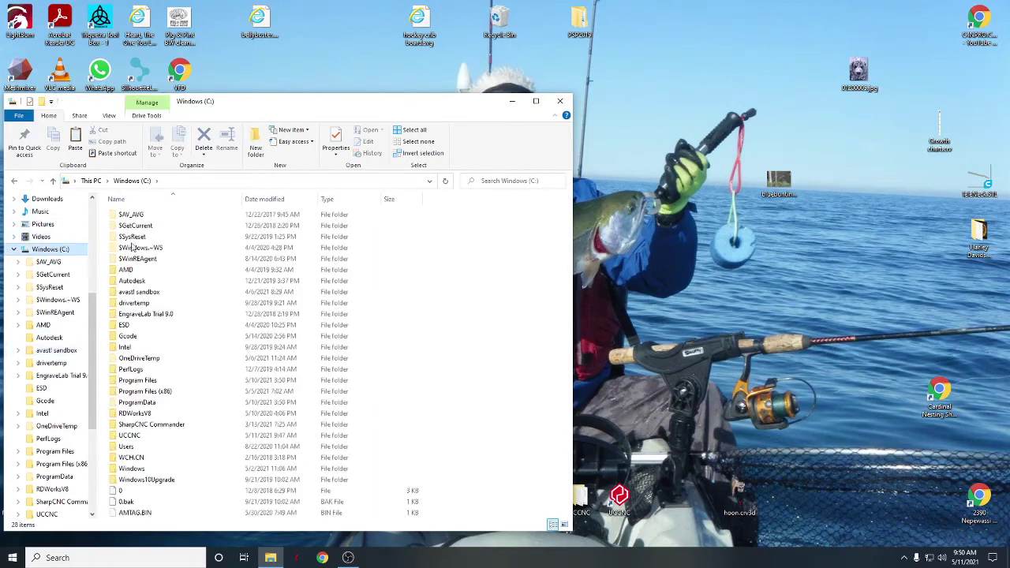
pyautogui.doubleClick(126, 436)
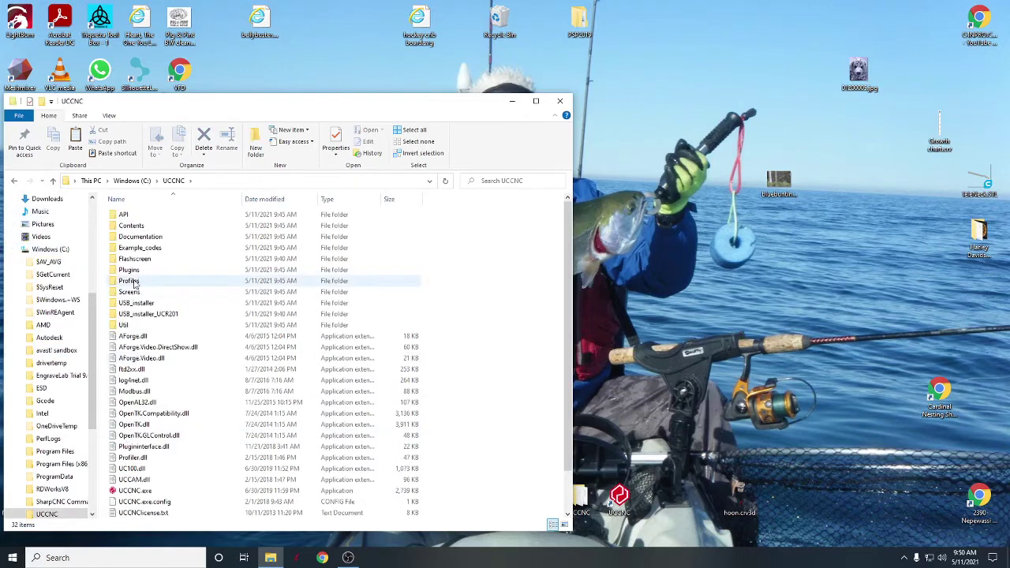
pyautogui.doubleClick(129, 281)
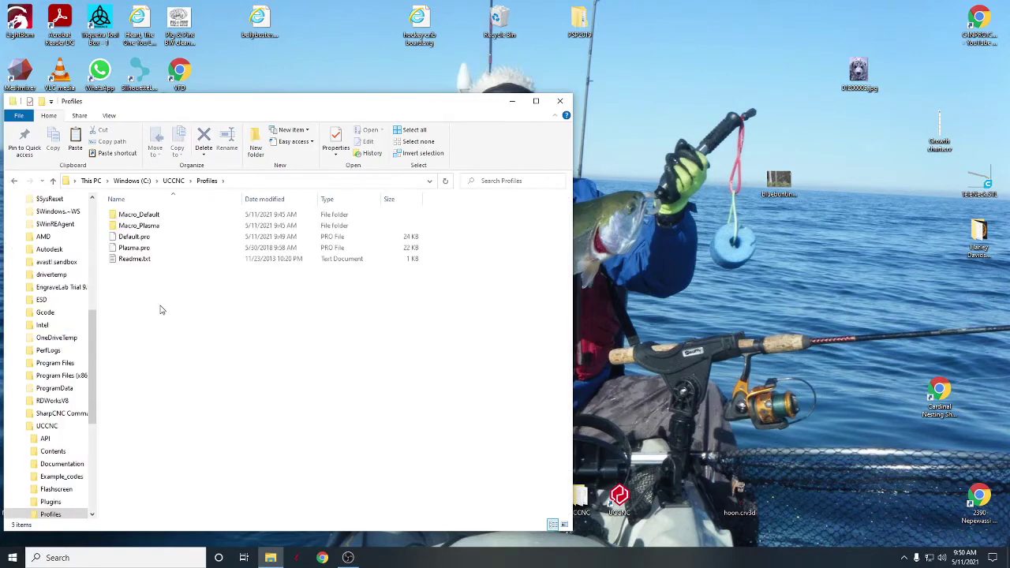
pyautogui.rightClick(160, 306)
pyautogui.click(202, 382)
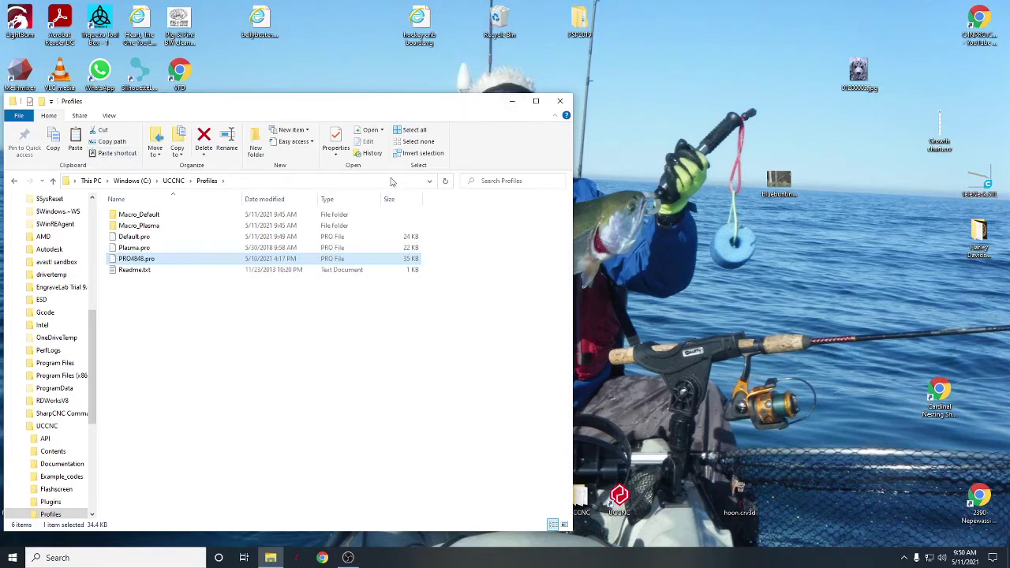
pyautogui.moveTo(347, 557)
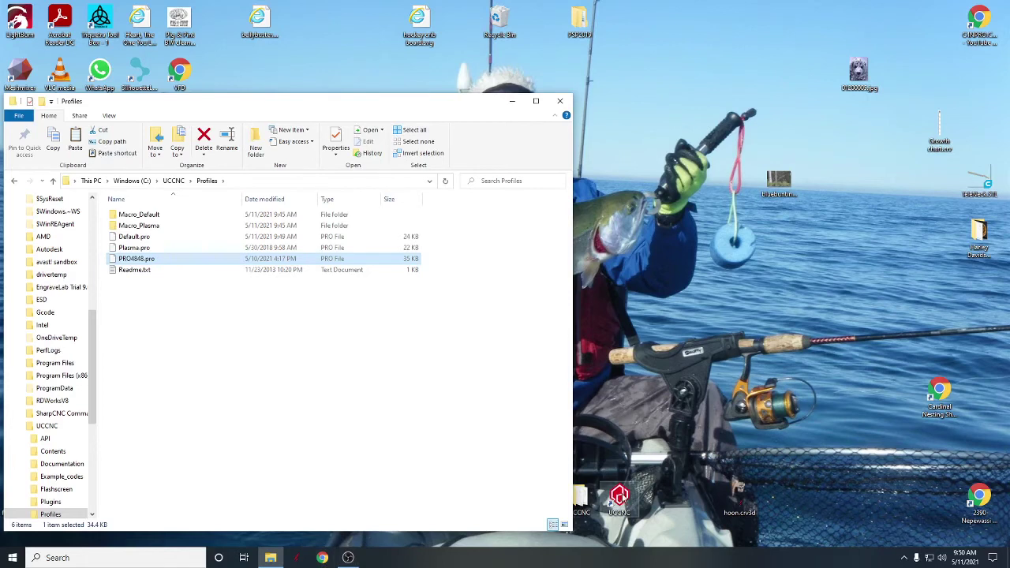
# - Relaunch UCCNC and show the Configuration Profiles page listing Default, Plasma and PRO4848
pyautogui.doubleClick(620, 495)
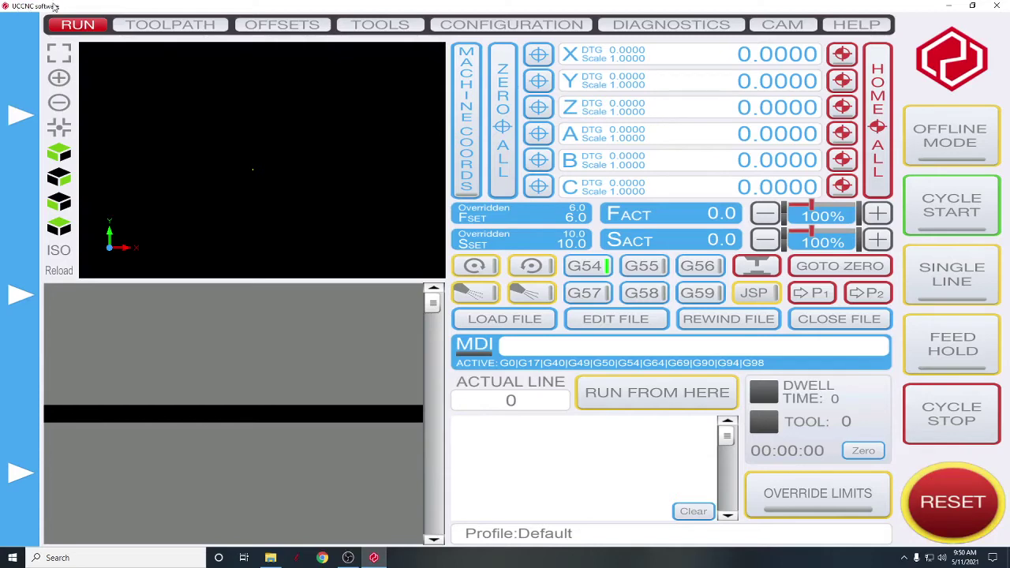
pyautogui.click(510, 24)
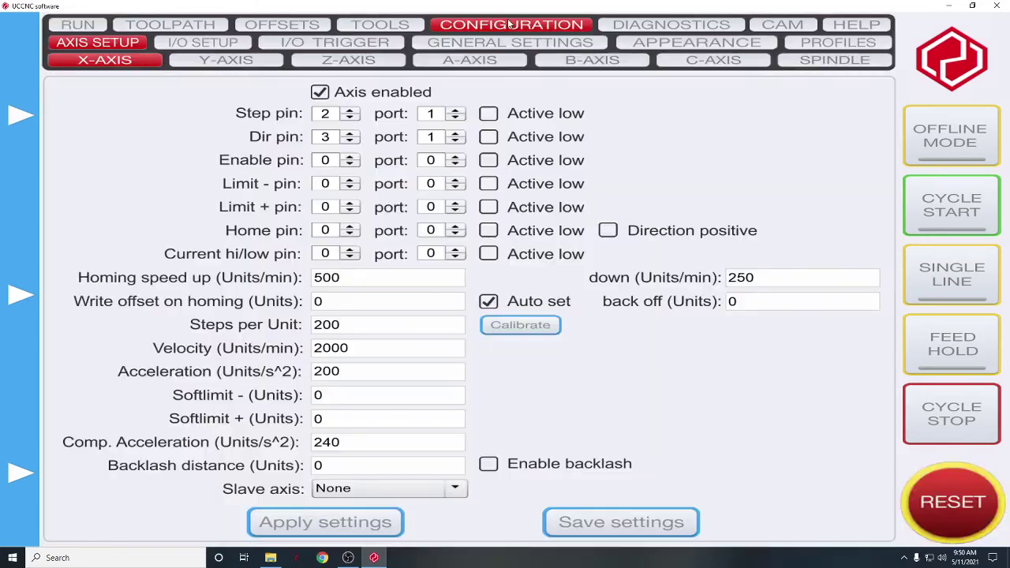
pyautogui.click(828, 45)
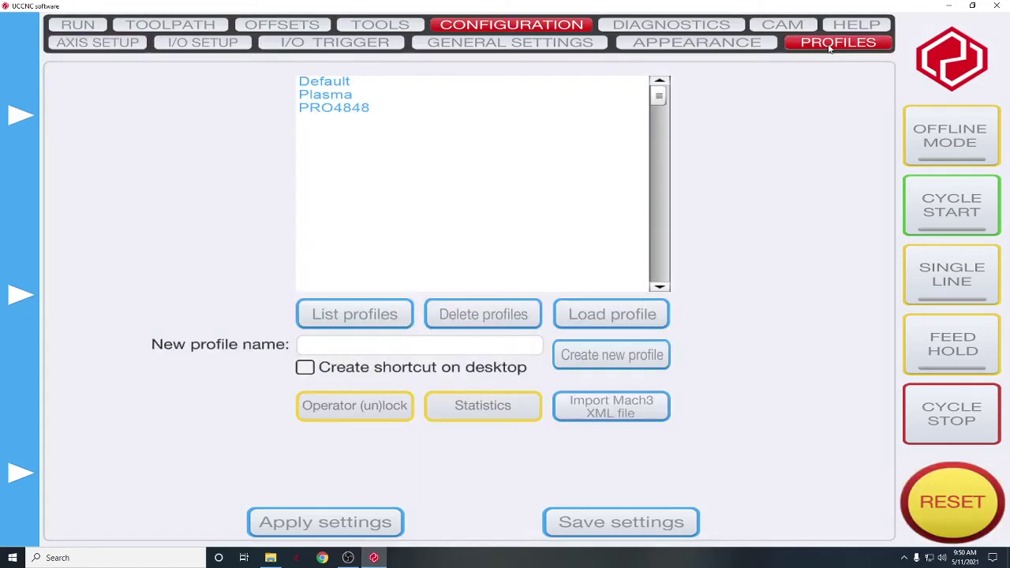
# - Load the PRO4848 profile and acknowledge the loaded and reset-logic messages
pyautogui.click(336, 111)
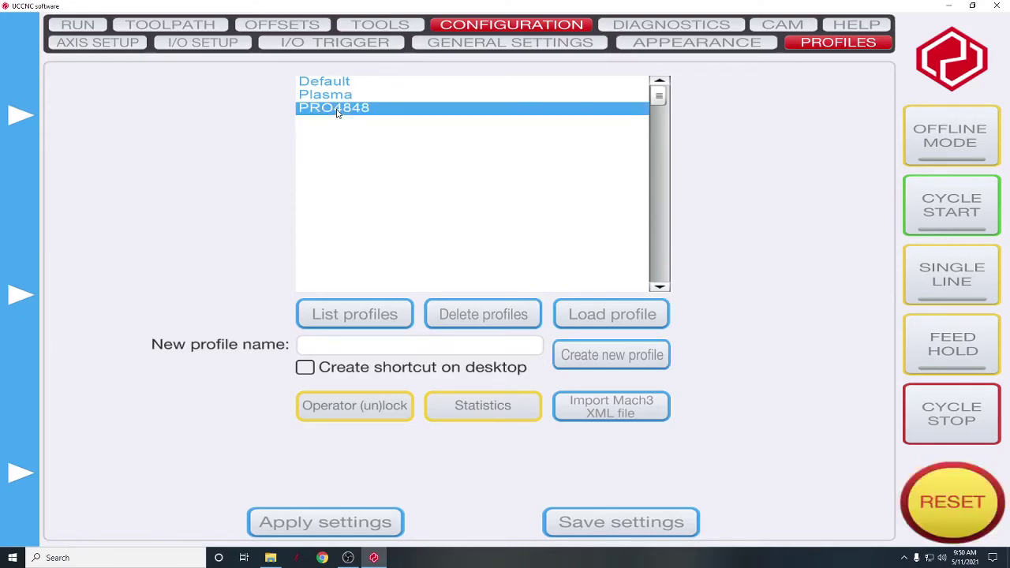
pyautogui.click(588, 319)
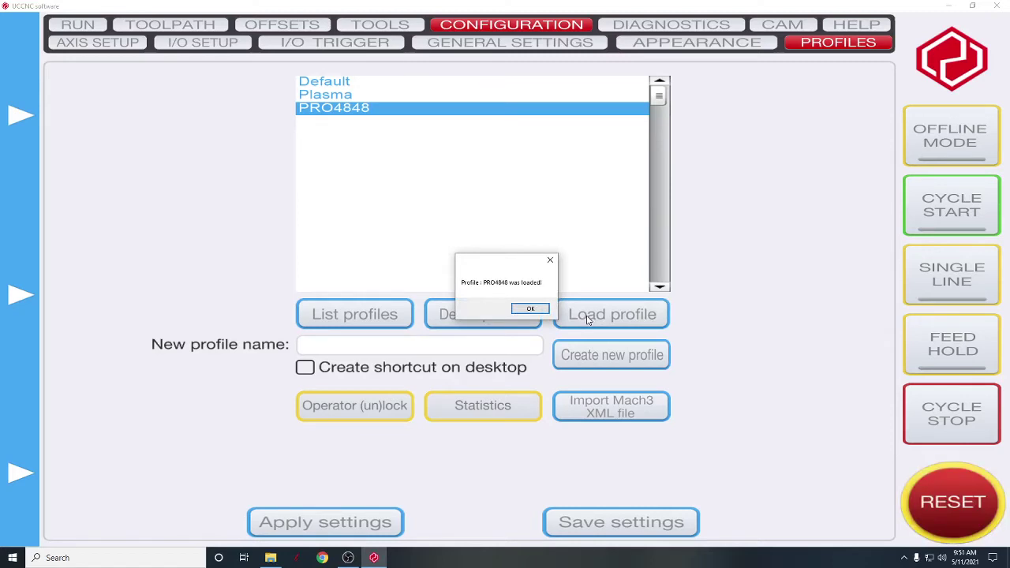
pyautogui.click(542, 310)
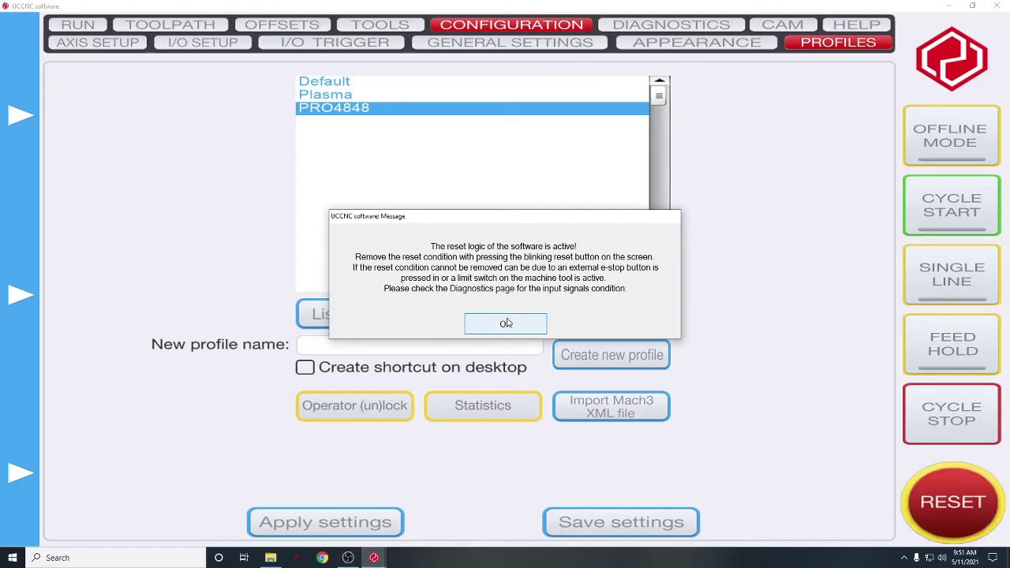
pyautogui.click(506, 323)
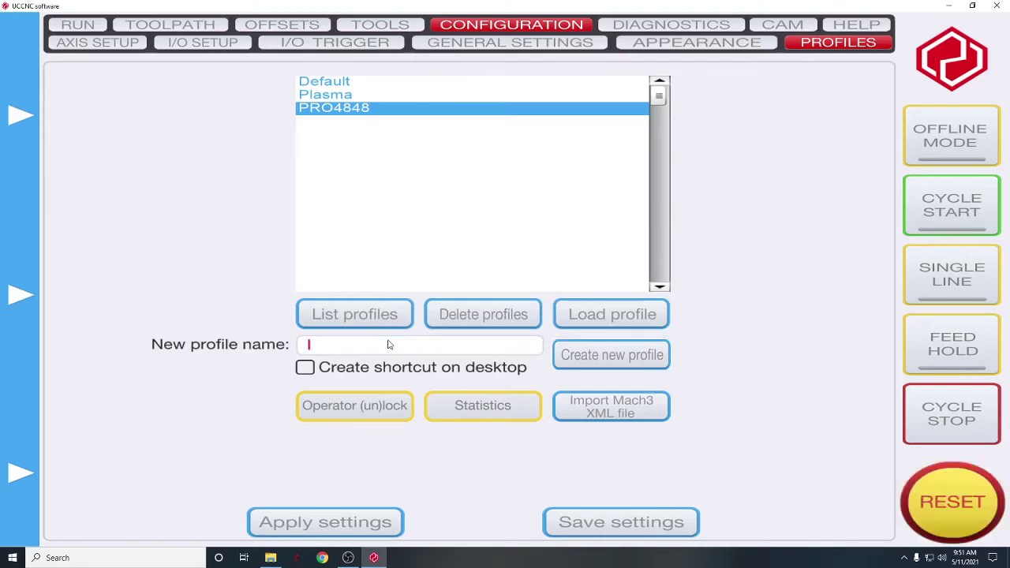
# - Create a new profile named C4NPRO4848 with a desktop shortcut
pyautogui.write('C4NP')
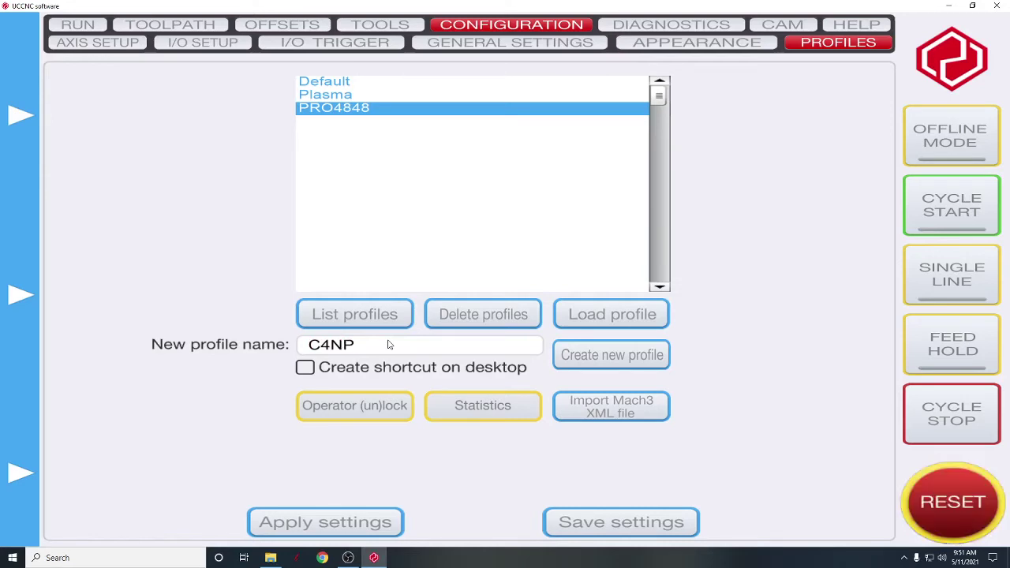
pyautogui.write('RO4848')
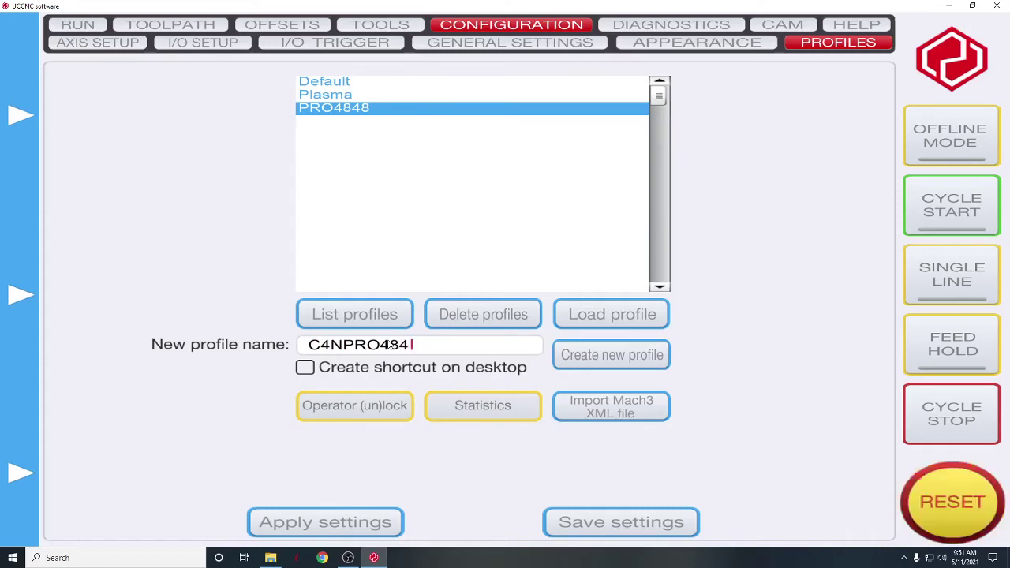
pyautogui.click(305, 368)
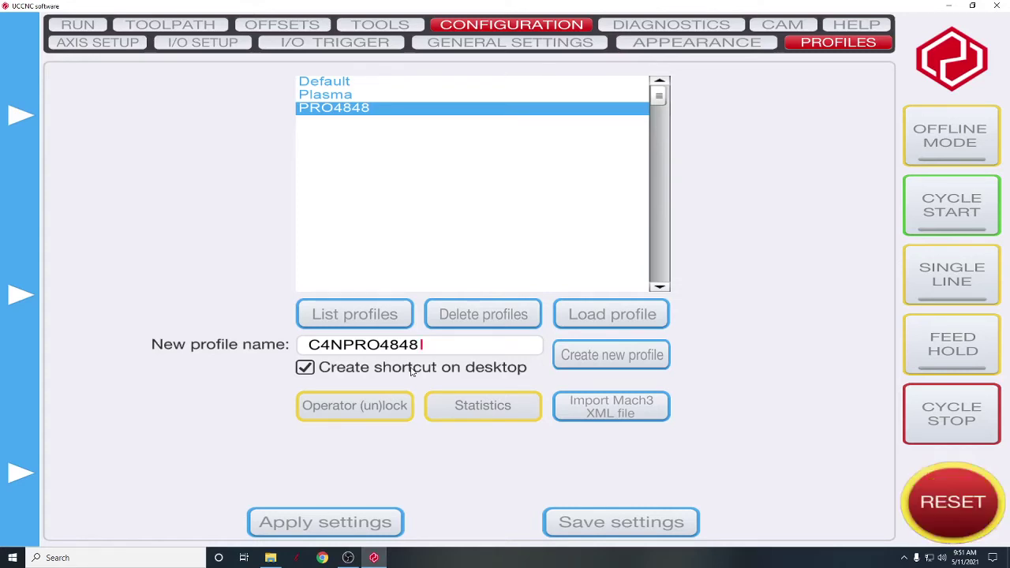
pyautogui.click(630, 356)
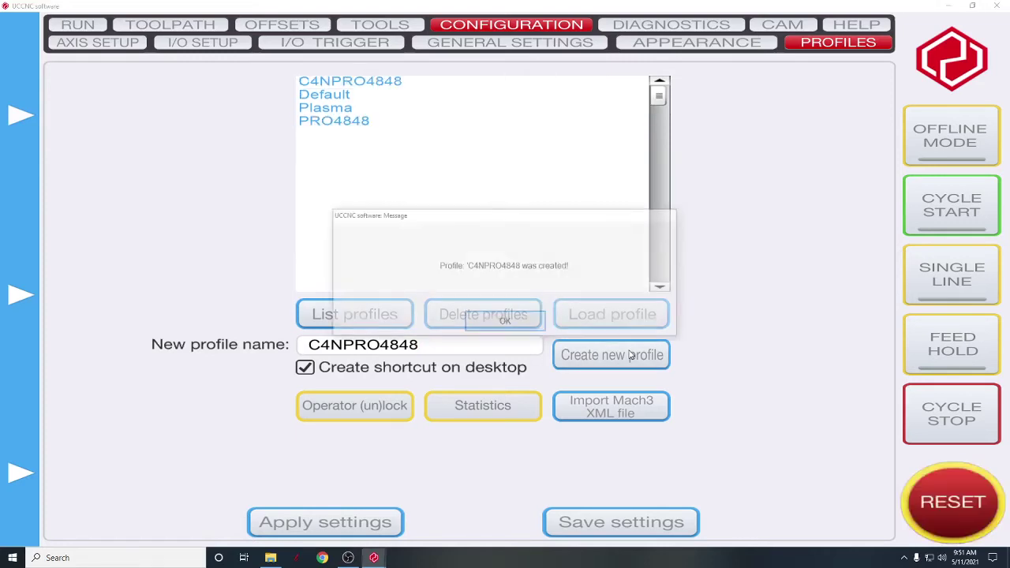
pyautogui.click(522, 323)
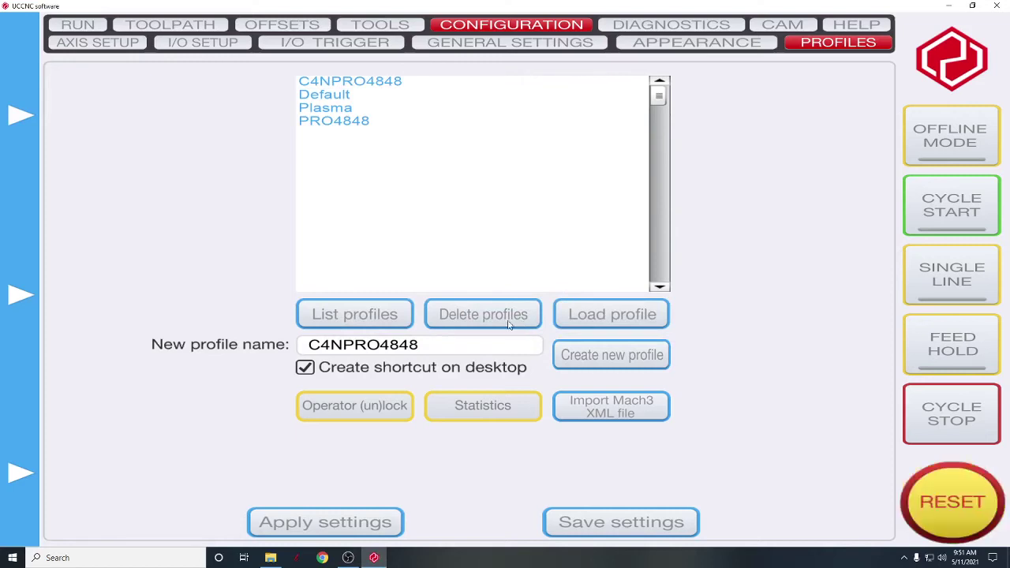
# - Save the settings and exit UCCNC, confirming the close
pyautogui.click(600, 527)
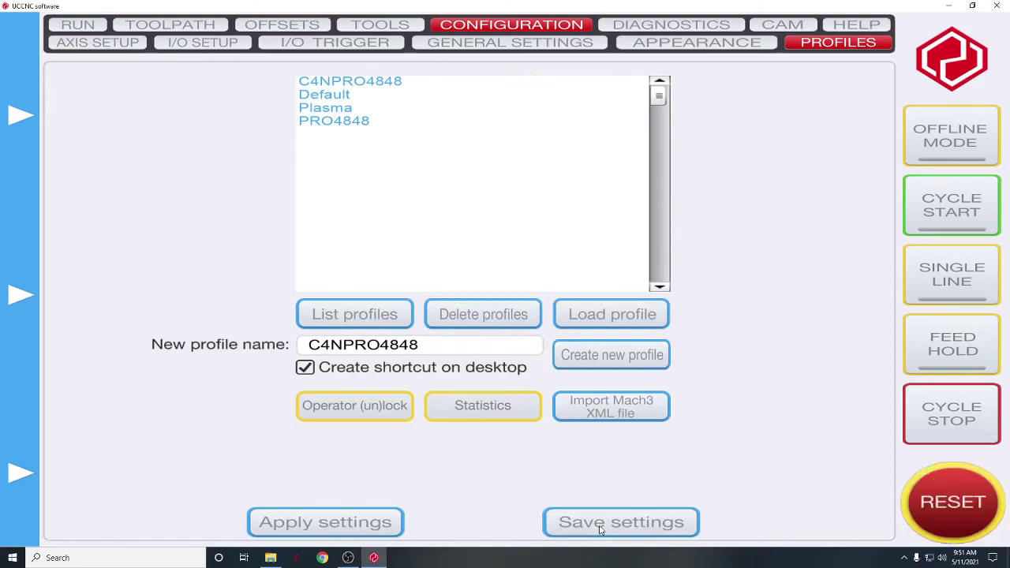
pyautogui.click(997, 6)
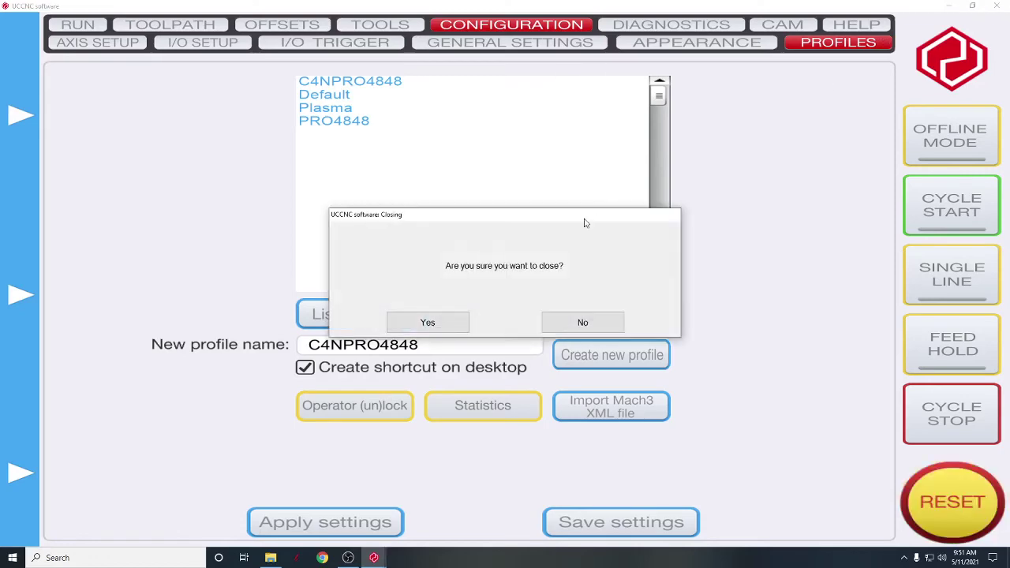
pyautogui.click(428, 322)
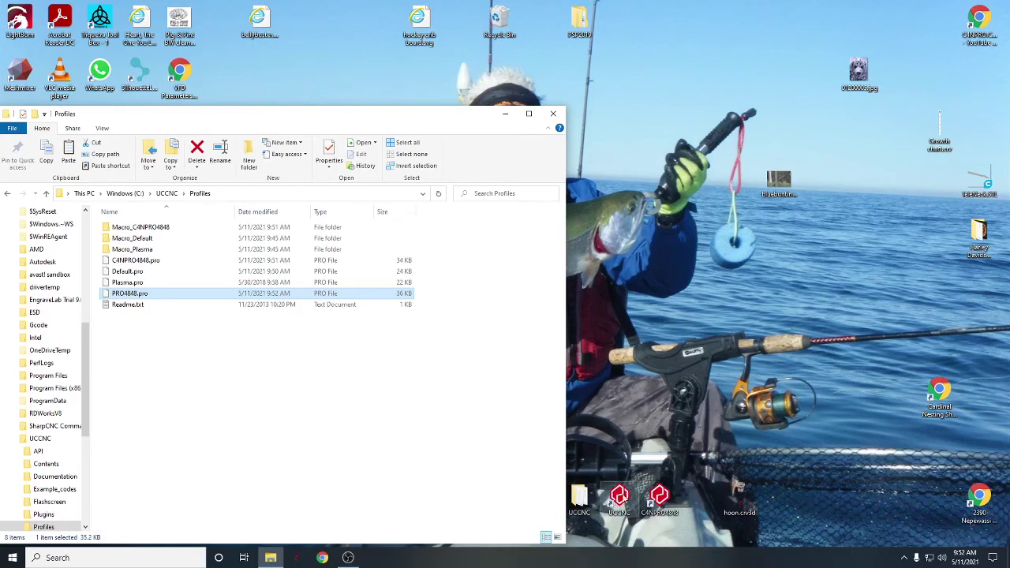
# - Delete the old UCCNC desktop shortcut and launch UCCNC from the C4NPRO4848 shortcut
pyautogui.rightClick(622, 497)
pyautogui.click(649, 459)
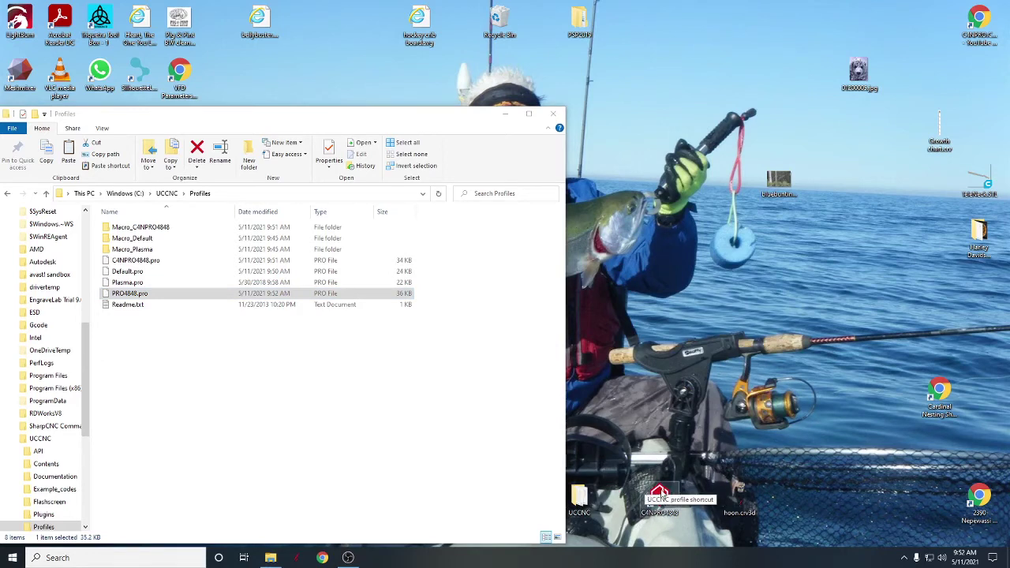
pyautogui.click(659, 493)
pyautogui.doubleClick(660, 493)
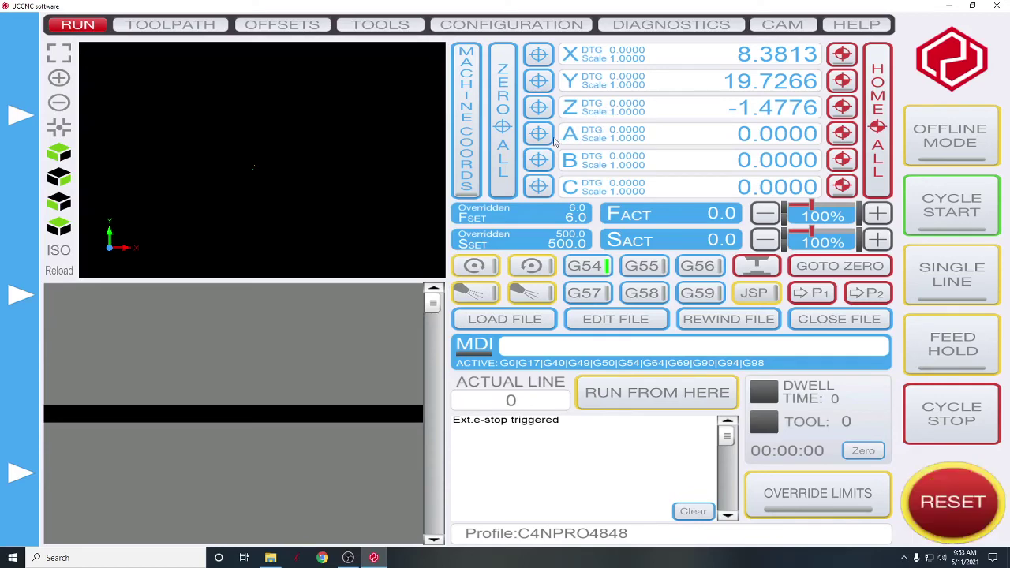
# - Load the PRO4848 profile from the configuration's profile list, then quit UCCNC and confirm Yes
pyautogui.click(491, 25)
pyautogui.click(799, 44)
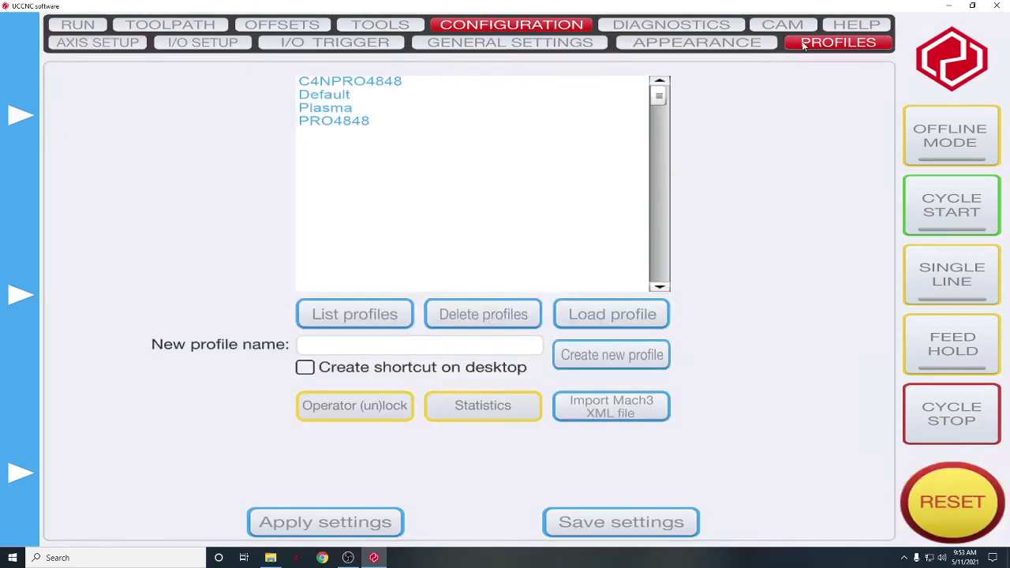
pyautogui.doubleClick(362, 125)
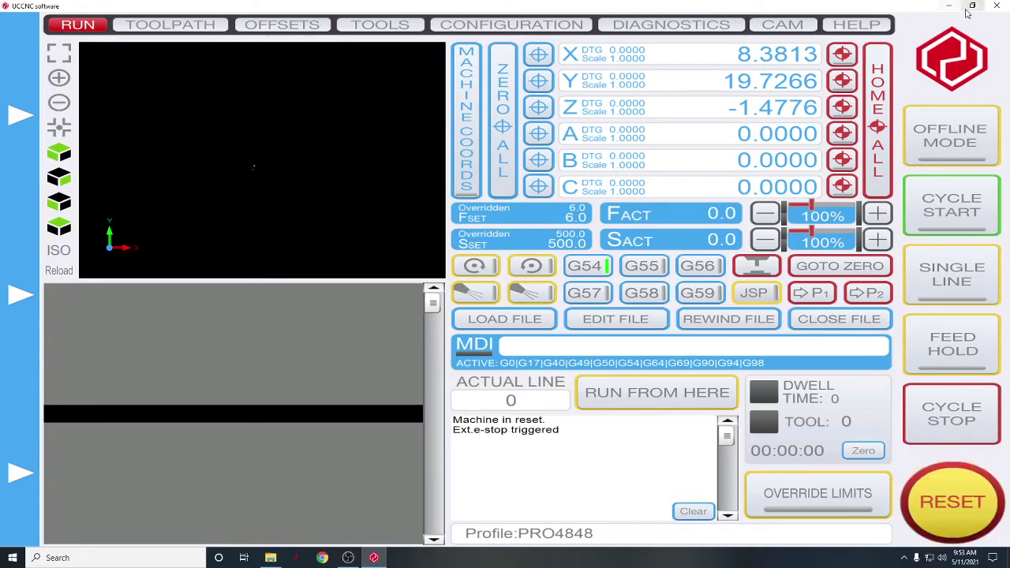
pyautogui.click(996, 8)
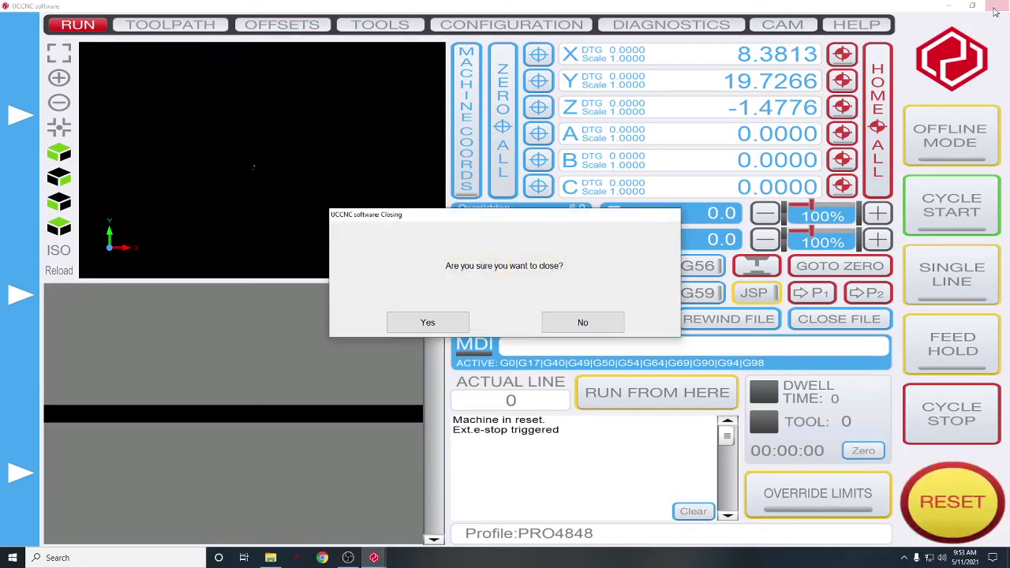
pyautogui.click(437, 330)
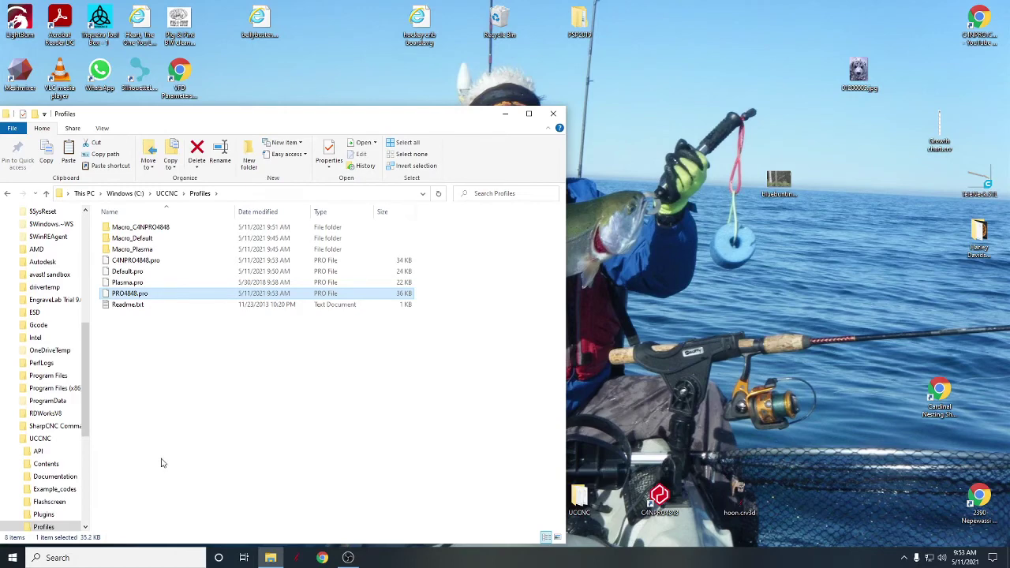
# - Find Device Manager via a 'device' search, expand Universal Serial Bus controllers, and open UC100 CNC Motion Controller properties
pyautogui.click(12, 556)
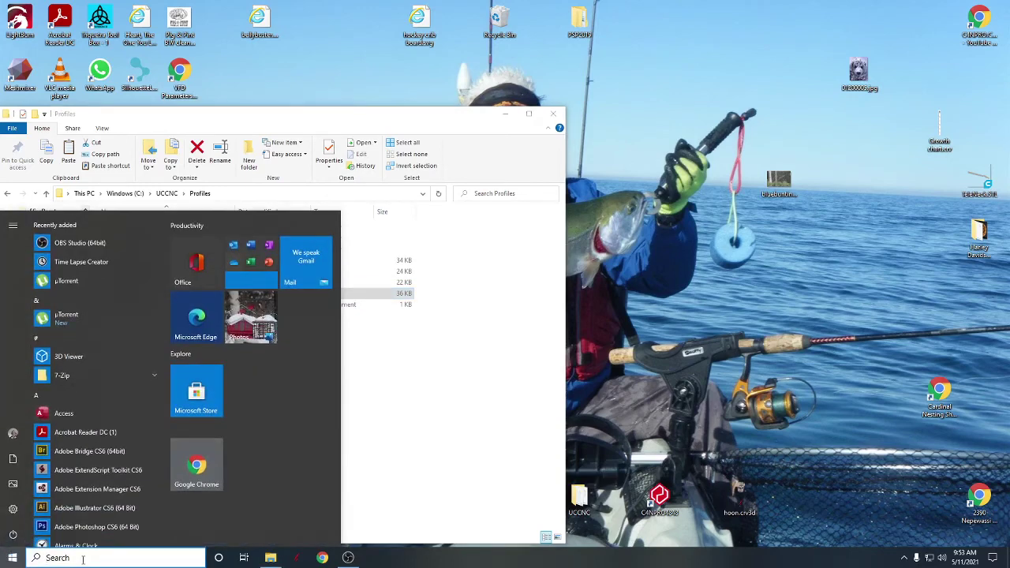
pyautogui.write('devi')
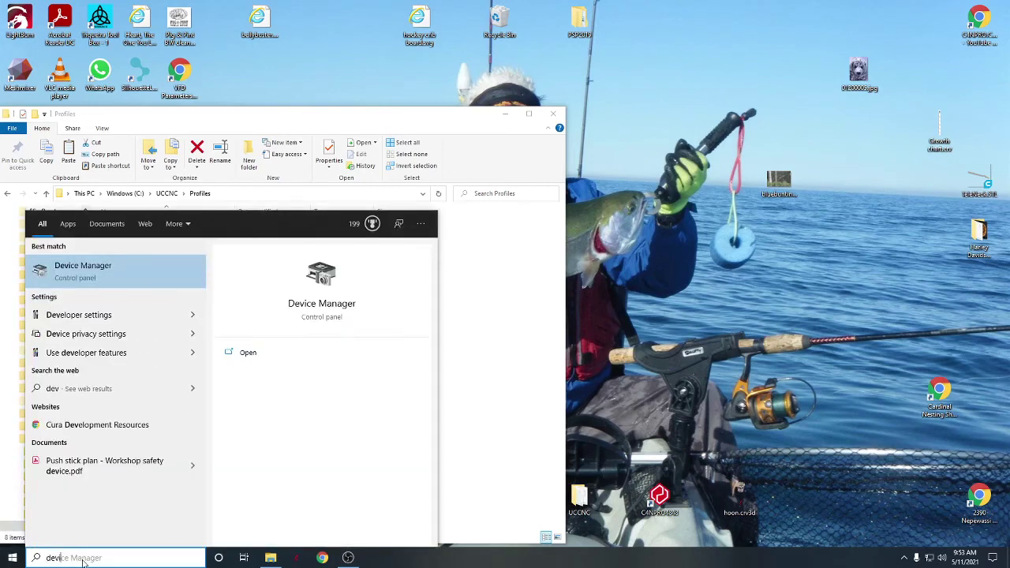
pyautogui.write('ce')
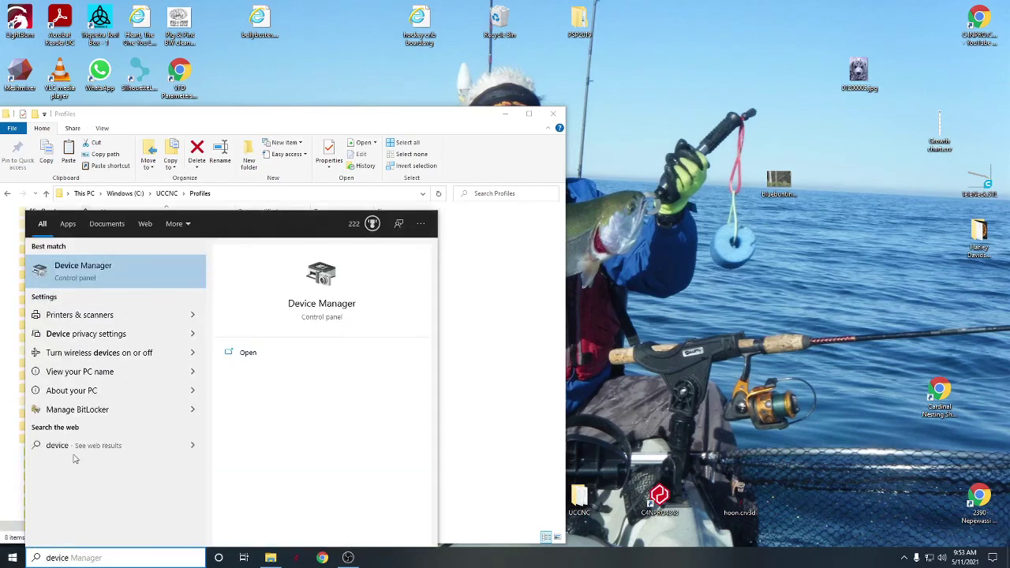
pyautogui.click(94, 270)
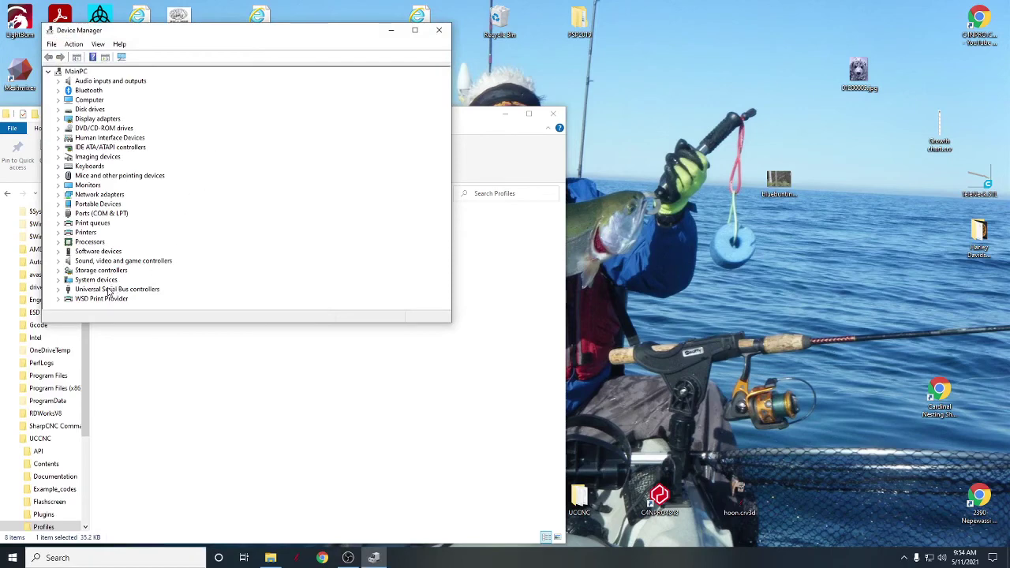
pyautogui.click(60, 290)
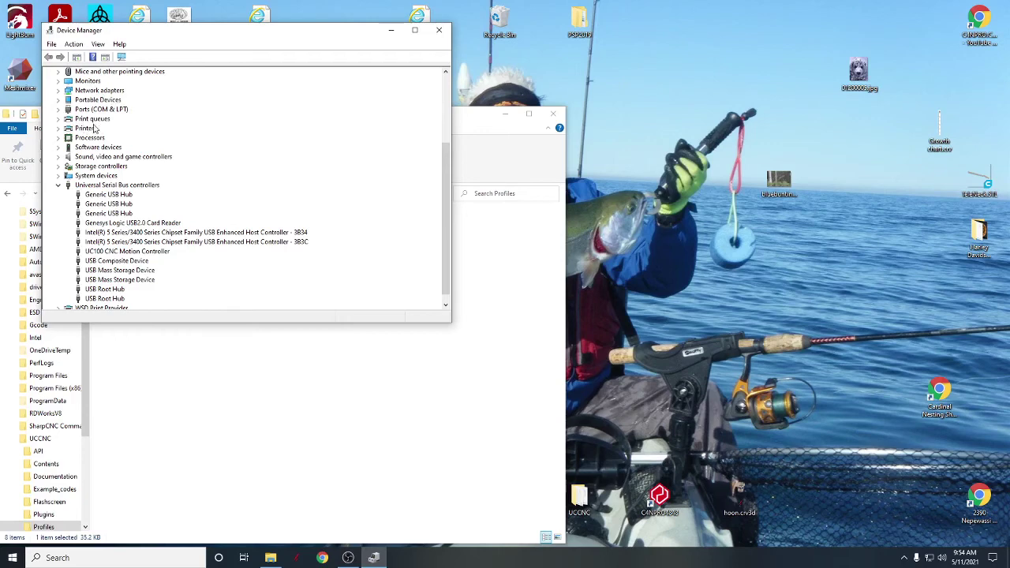
pyautogui.doubleClick(92, 250)
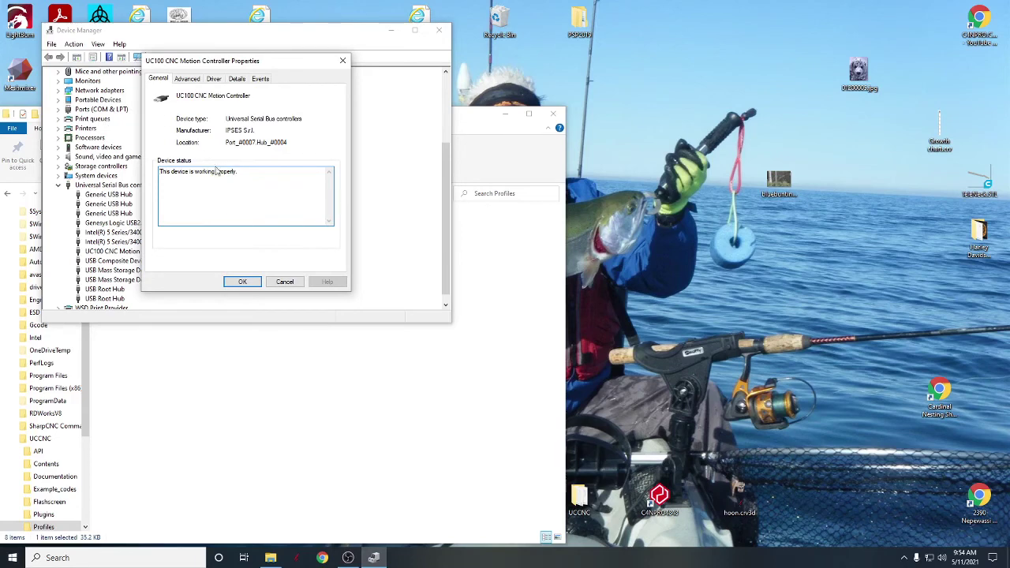
# - Start a manual, browse-my-computer driver update for the UC100 controller
pyautogui.click(213, 80)
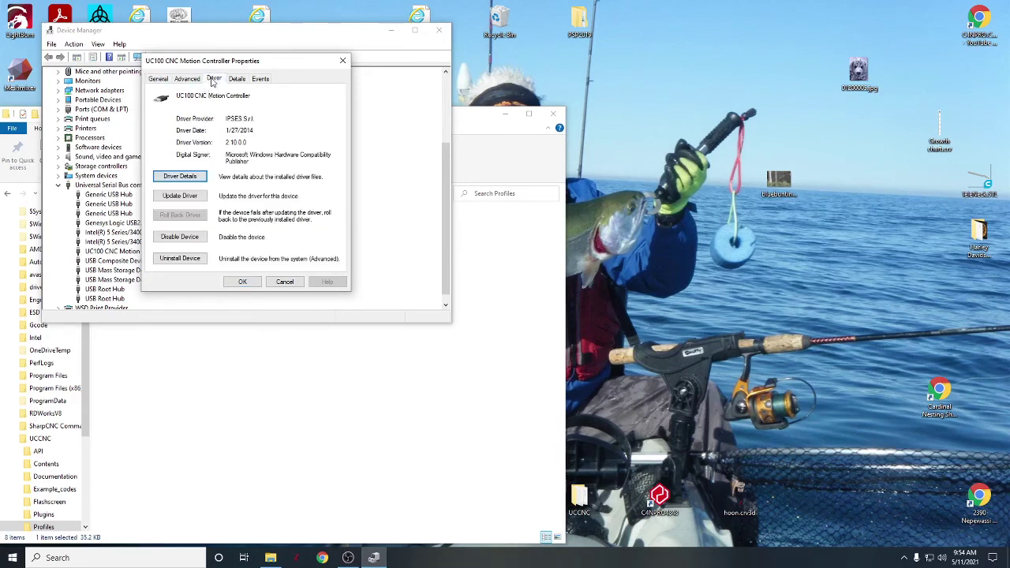
pyautogui.click(181, 195)
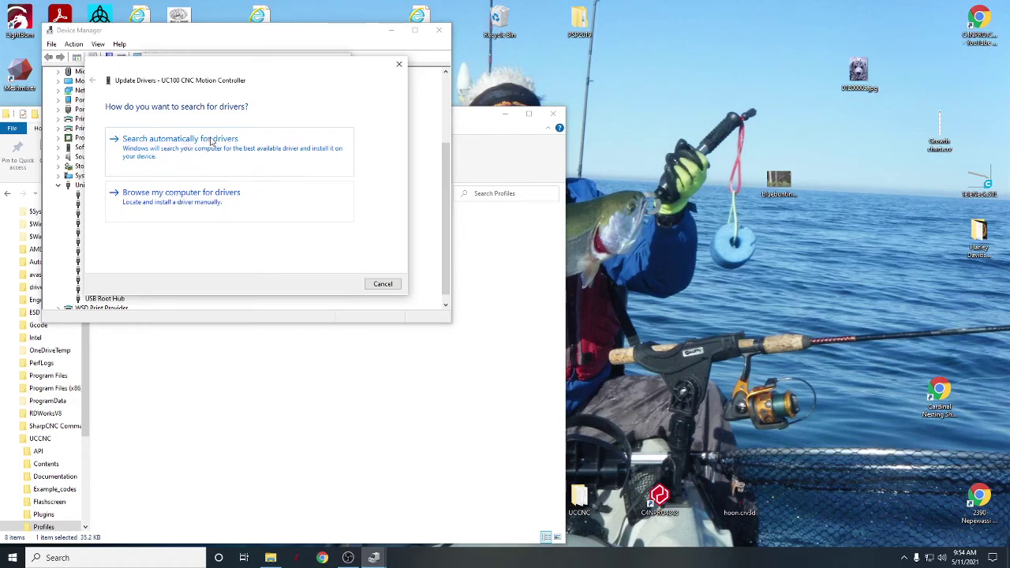
pyautogui.click(181, 195)
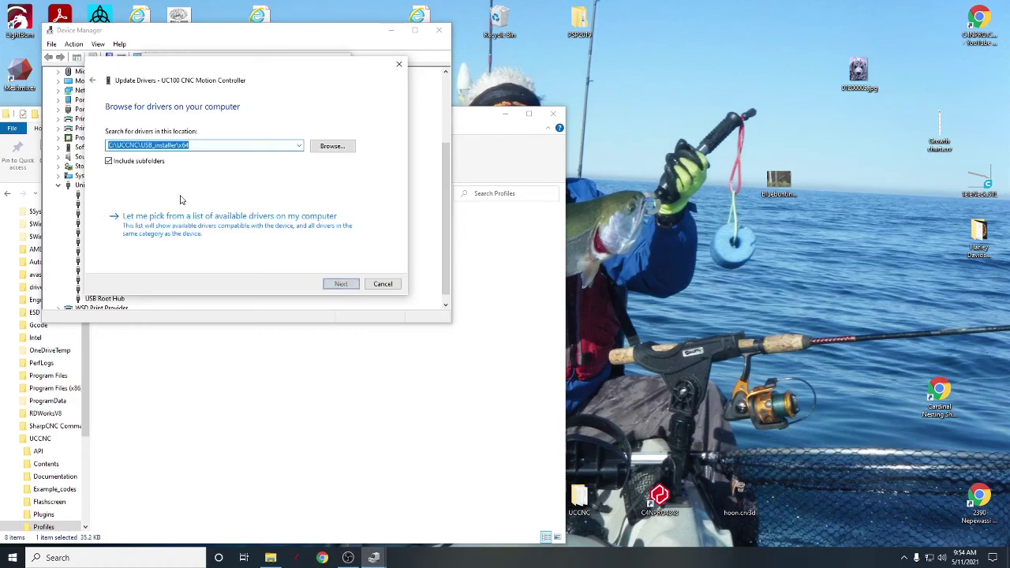
pyautogui.click(330, 150)
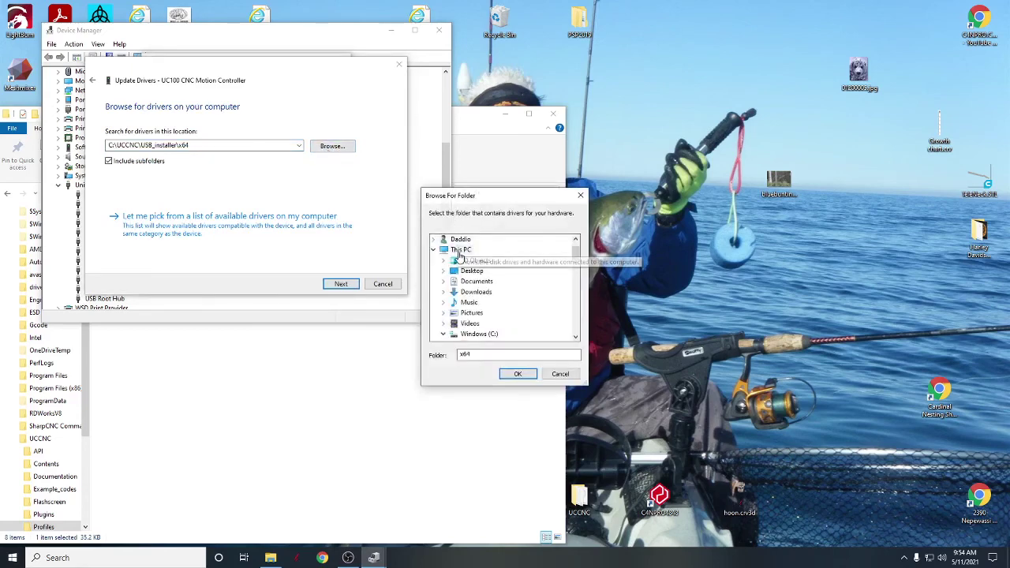
# - Search C:\UCCNC\USB_installer\x64 for the driver; the best driver is already installed
pyautogui.click(465, 335)
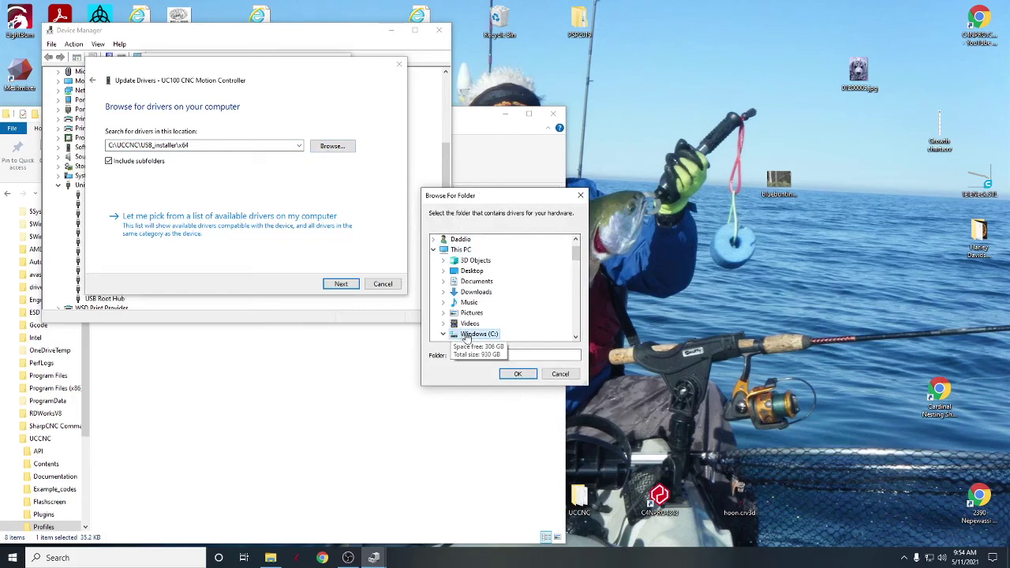
pyautogui.scroll(-5, 506, 312)
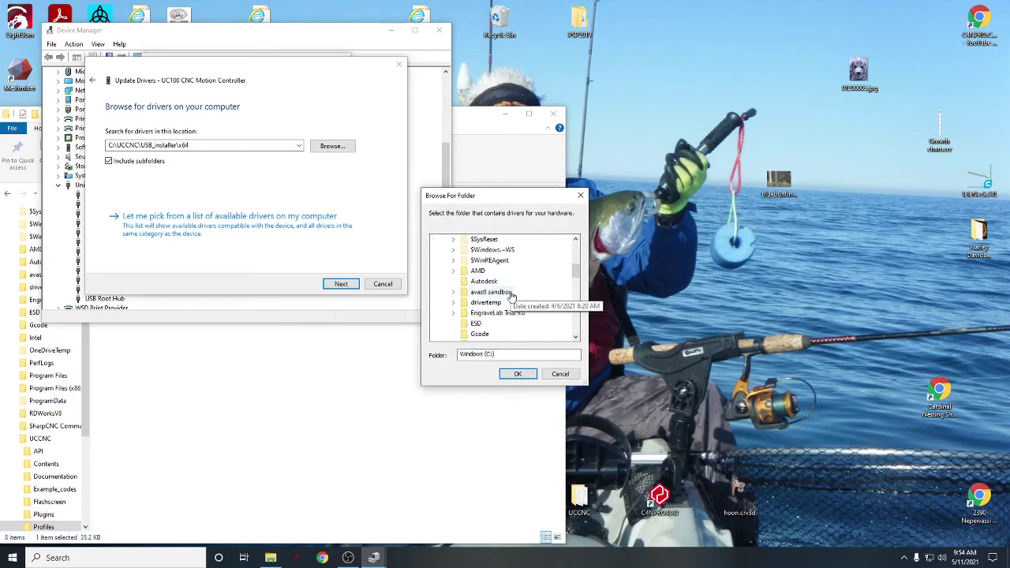
pyautogui.scroll(-4, 511, 295)
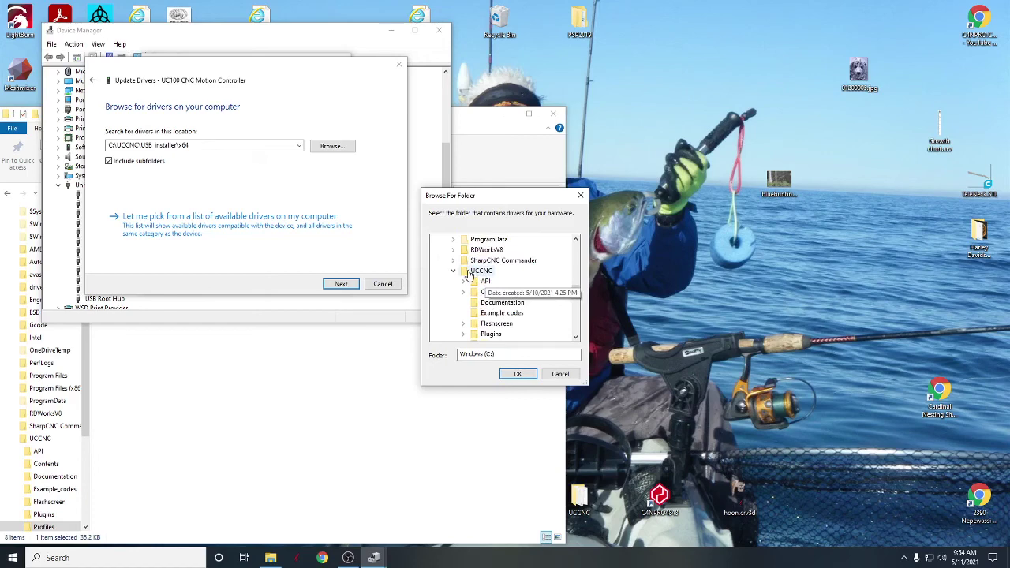
pyautogui.scroll(-1, 525, 311)
pyautogui.scroll(-1, 530, 313)
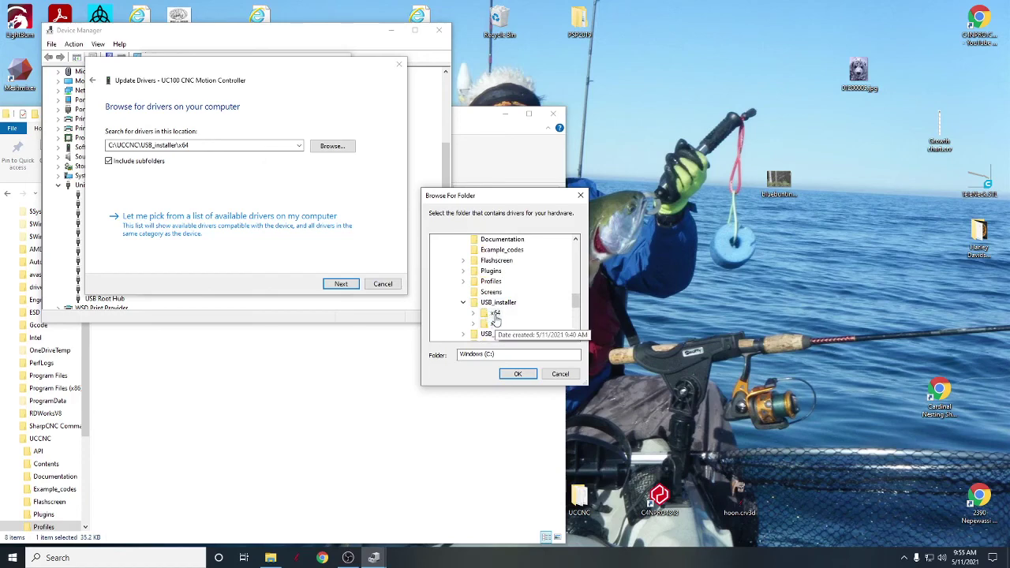
pyautogui.click(491, 314)
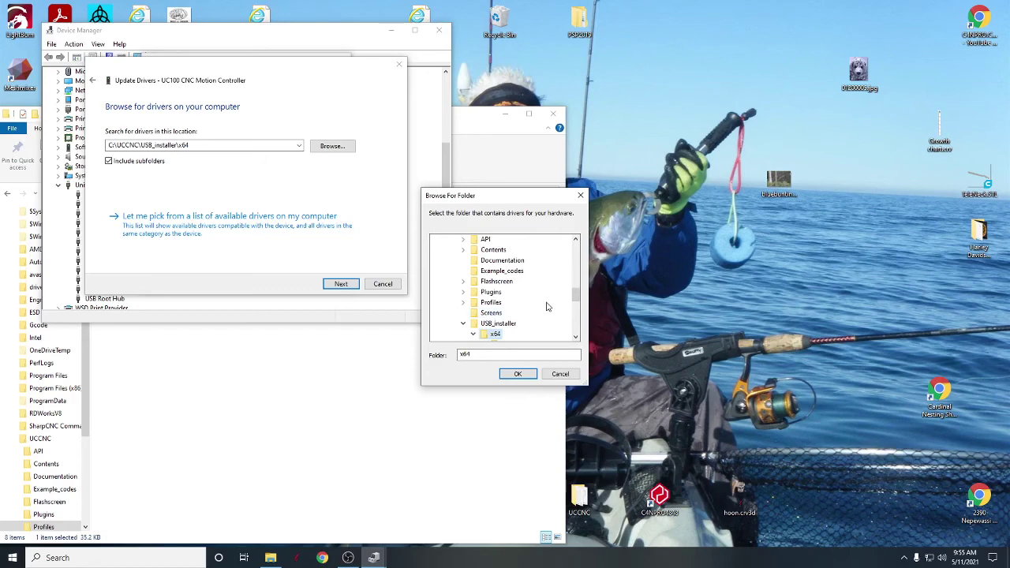
pyautogui.click(513, 375)
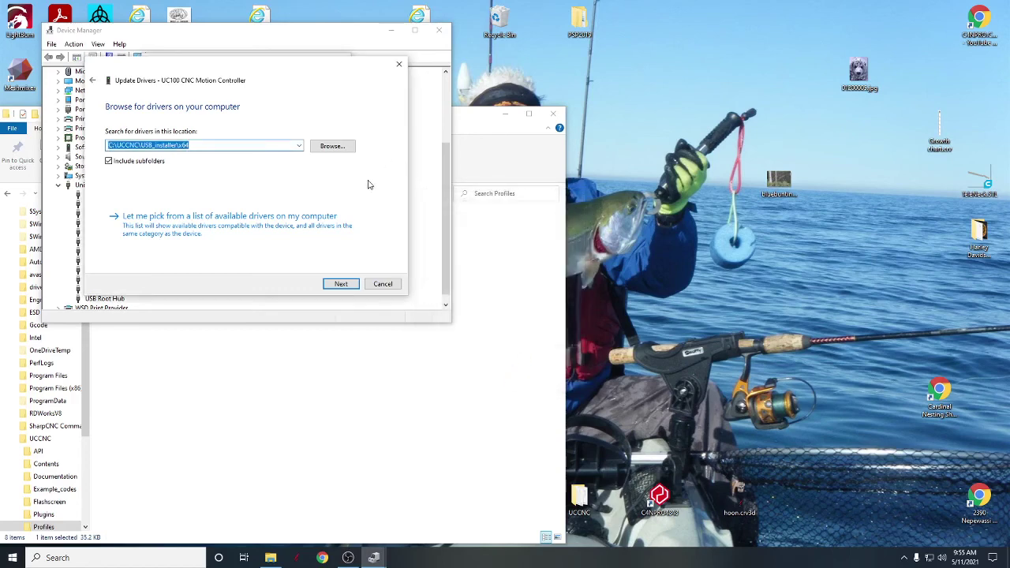
pyautogui.click(340, 285)
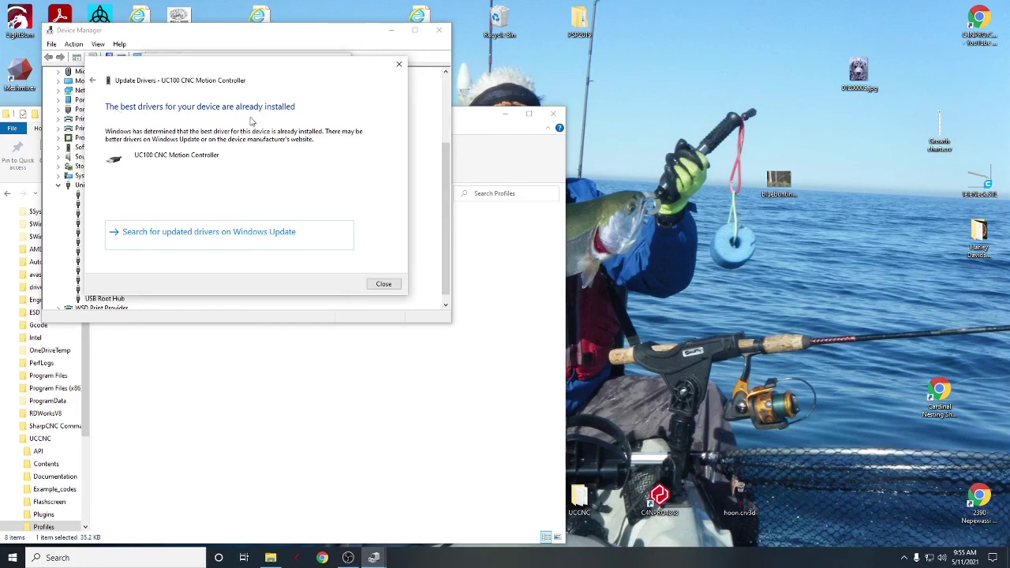
pyautogui.click(377, 283)
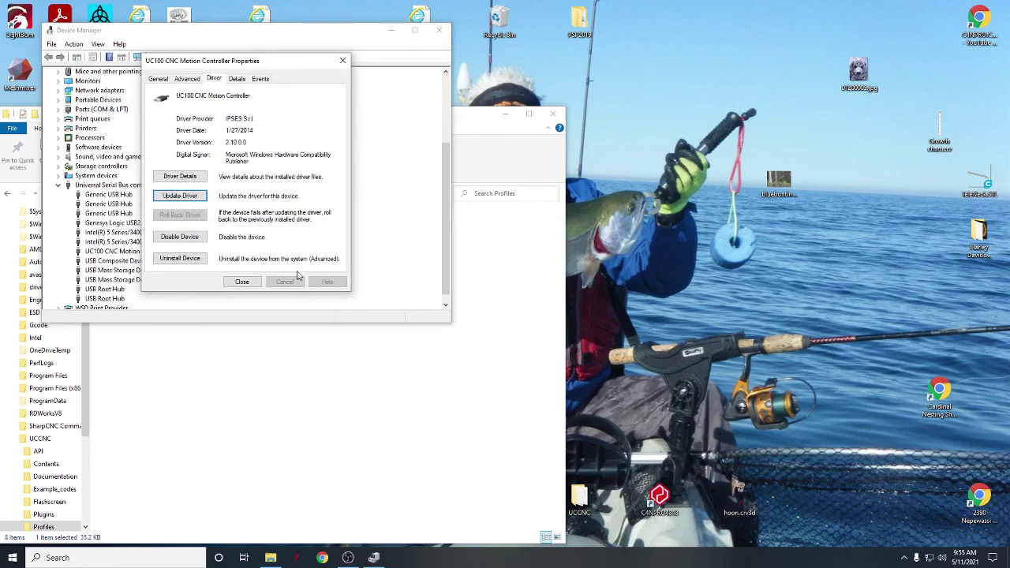
# - Close the UC100 Properties dialog and the Device Manager window
pyautogui.click(243, 282)
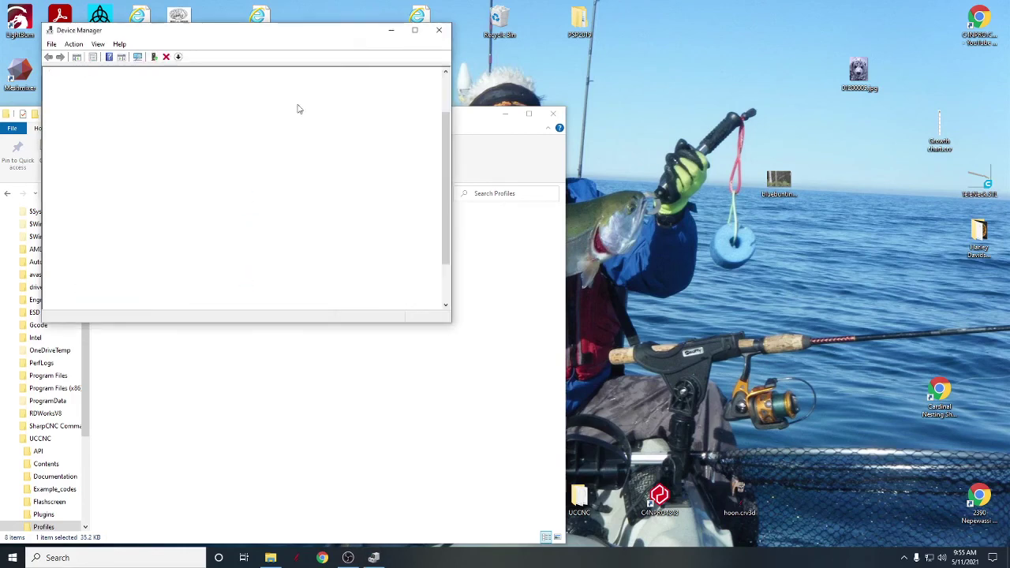
pyautogui.click(439, 30)
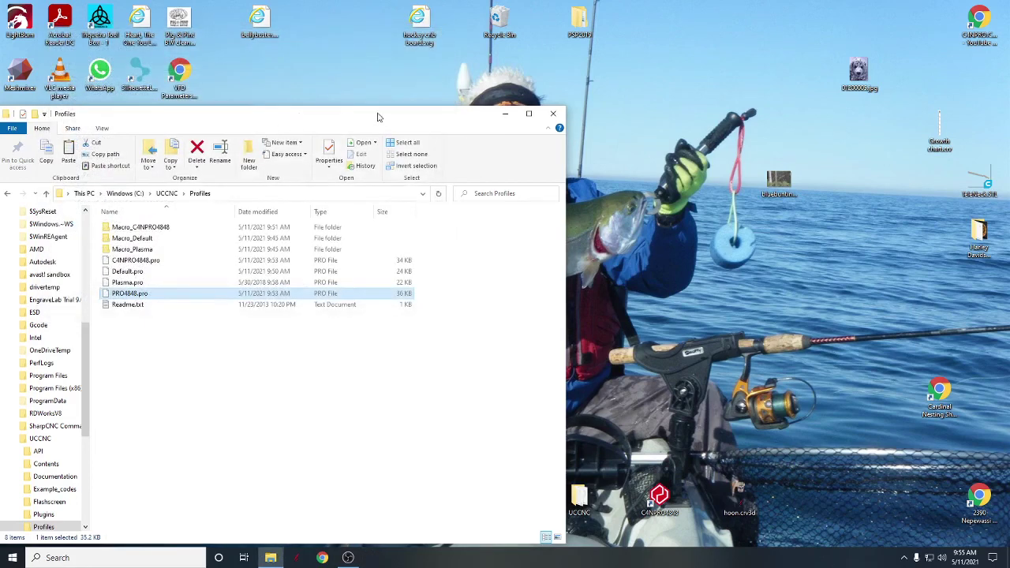